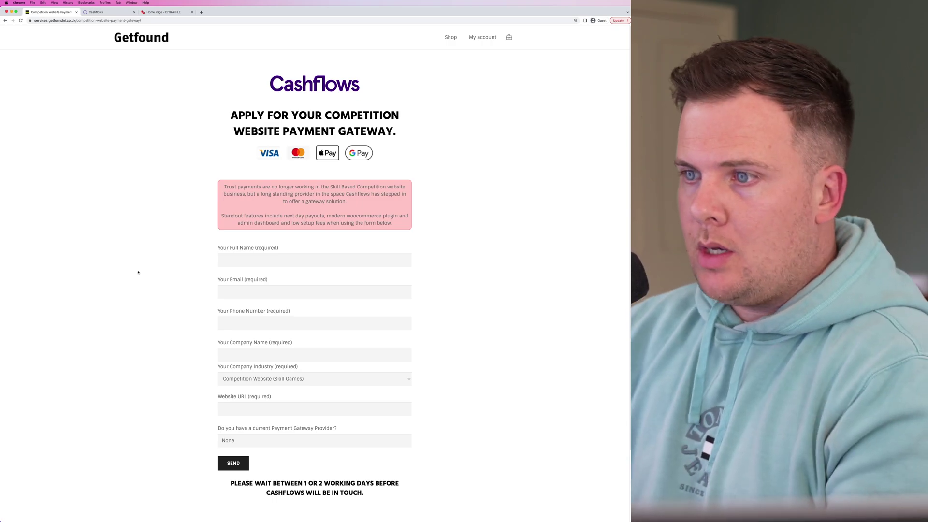
- Scroll through the Getfound Cashflows application form, then return to the CashflowsGo dashboard
scroll(169, 271, down, 3)
scroll(203, 253, up, 3)
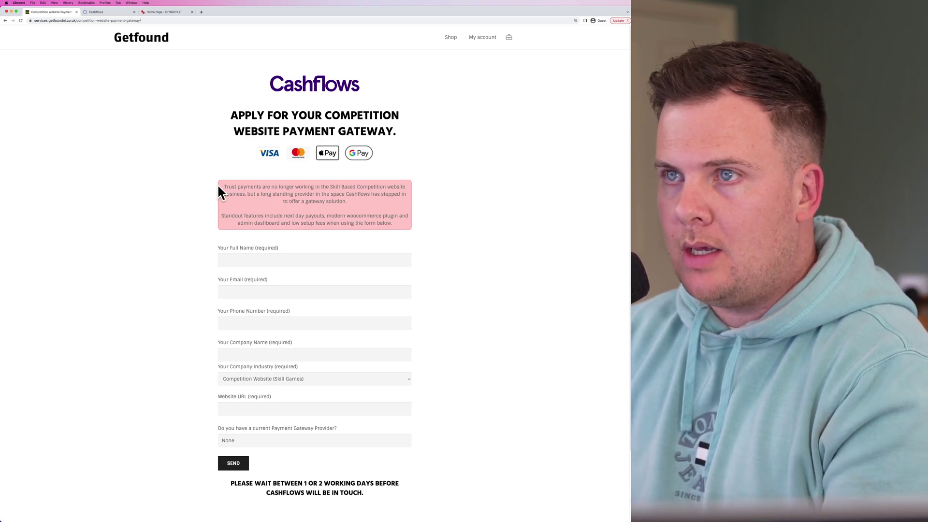
click(105, 13)
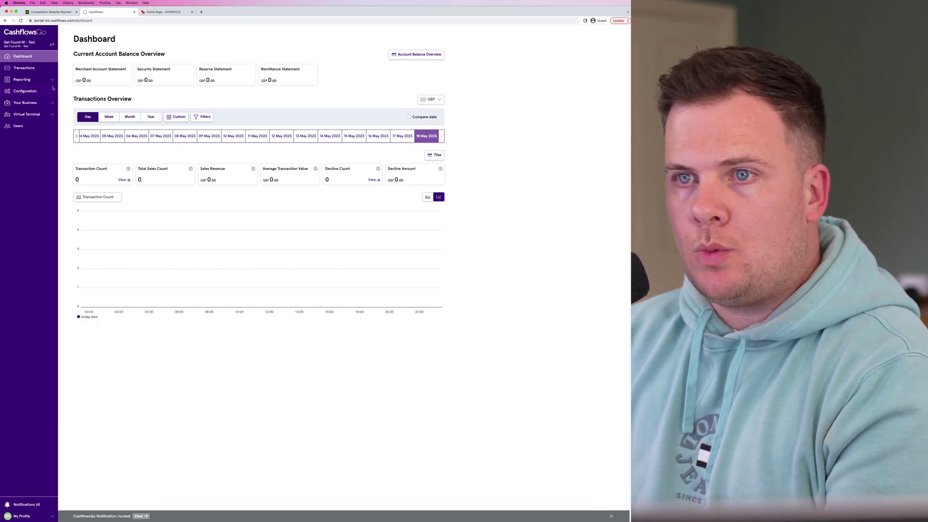
- Check the Configuration ID and Current API Key under Configuration's API Data
click(32, 91)
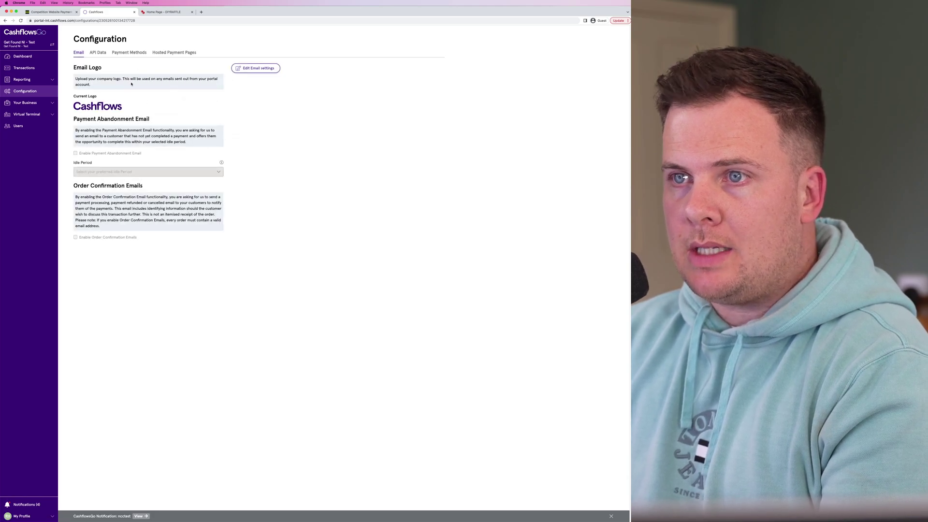
click(98, 52)
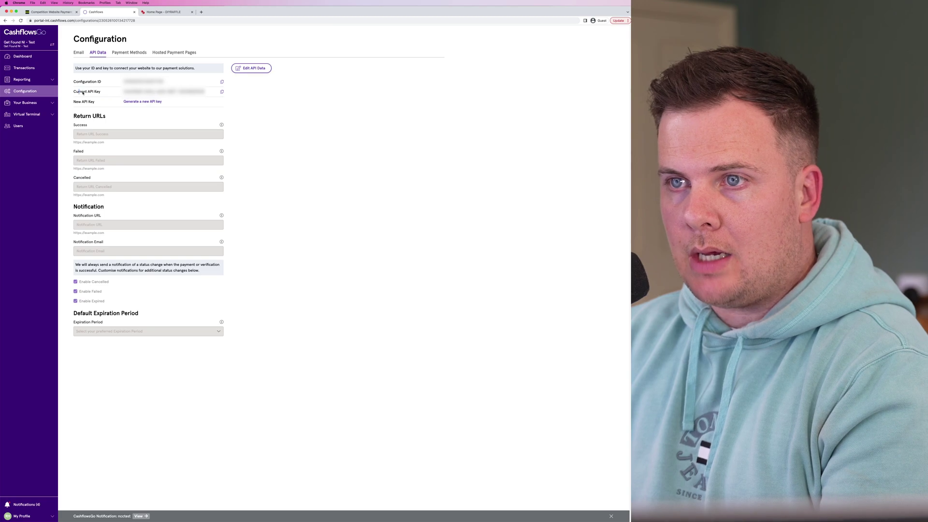
drag(78, 91, 95, 92)
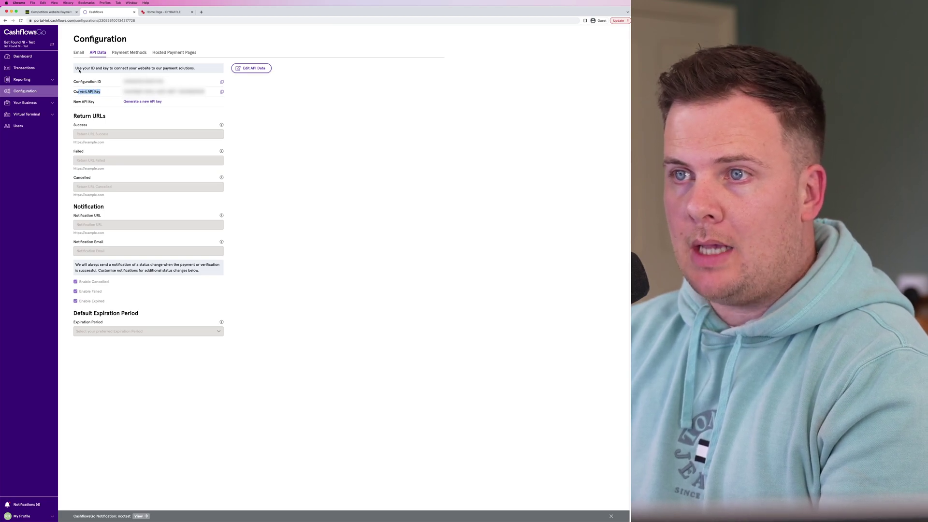
drag(79, 81, 100, 91)
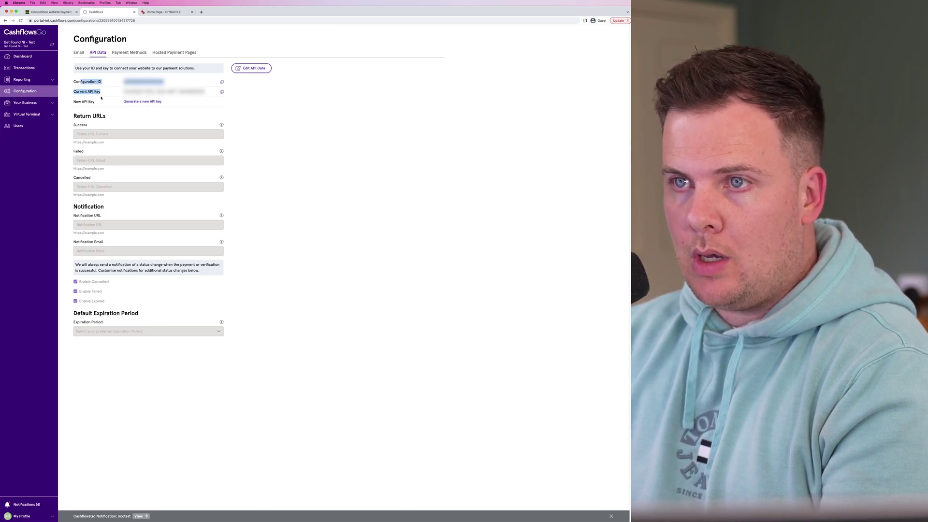
click(232, 97)
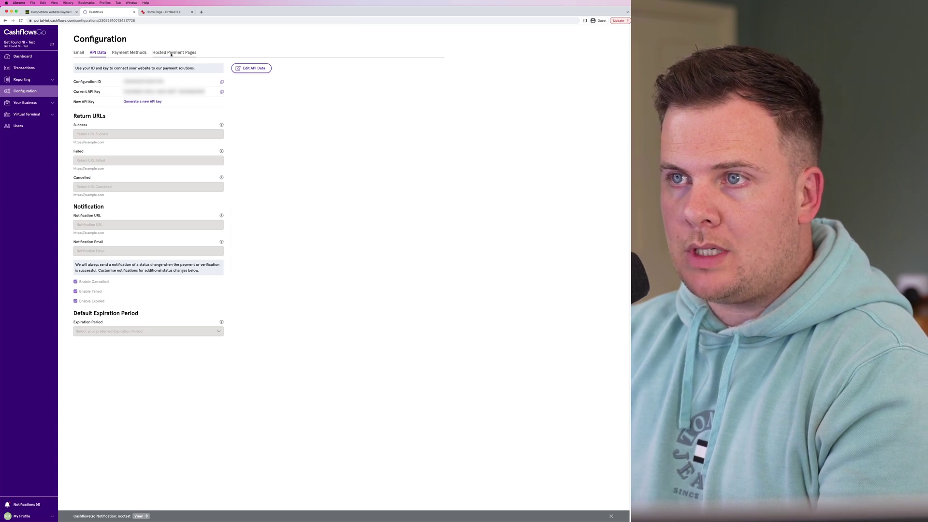
- Create a new hosted payment page titled 'Wordpress'
click(171, 53)
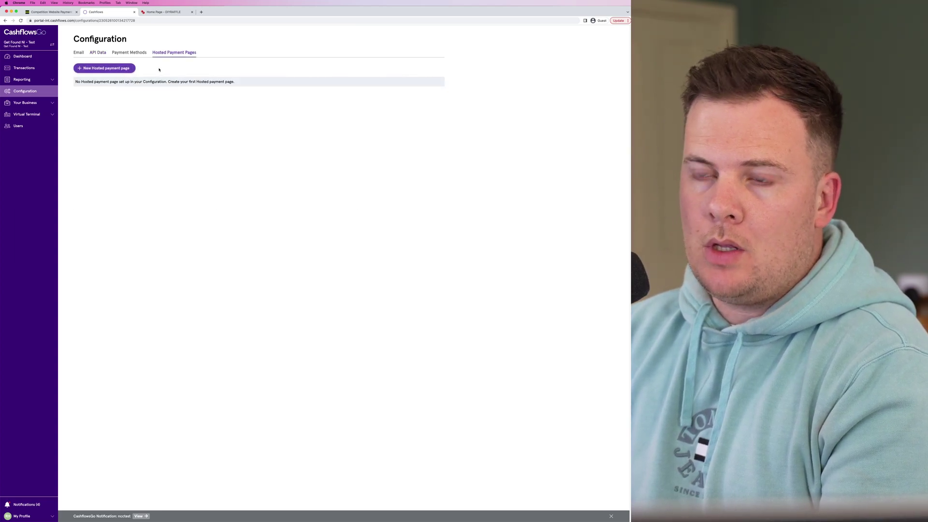
click(121, 68)
click(252, 73)
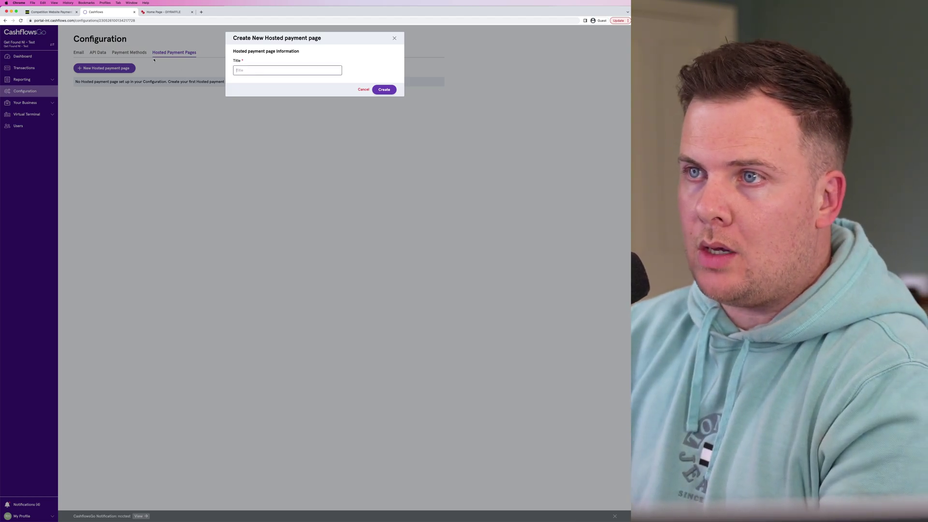
text(Wordpr)
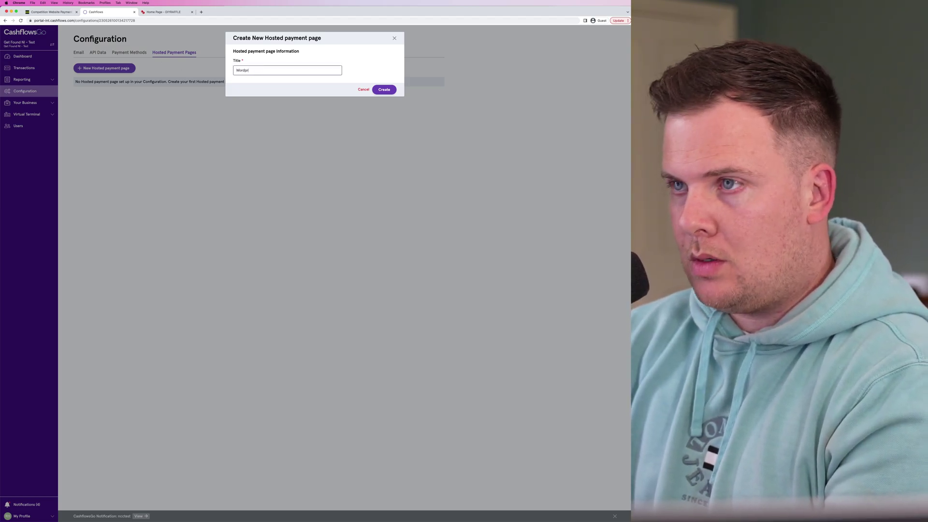
text(ess)
click(390, 90)
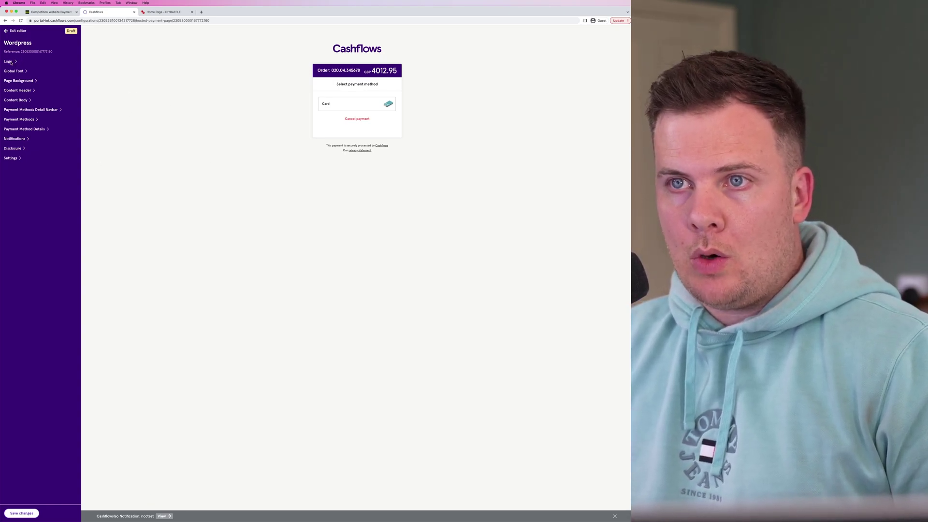
- Tick Use custom logo in the Wordpress page's Logo settings
click(8, 61)
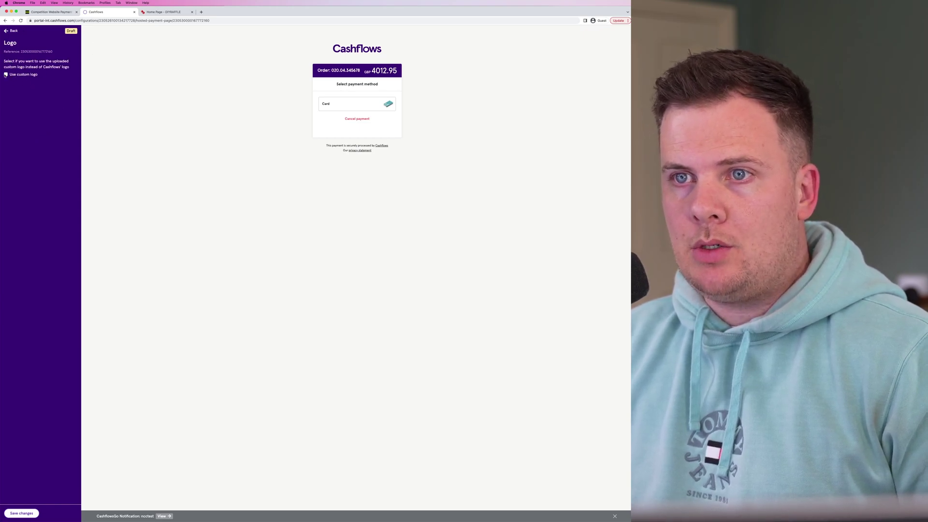
click(5, 75)
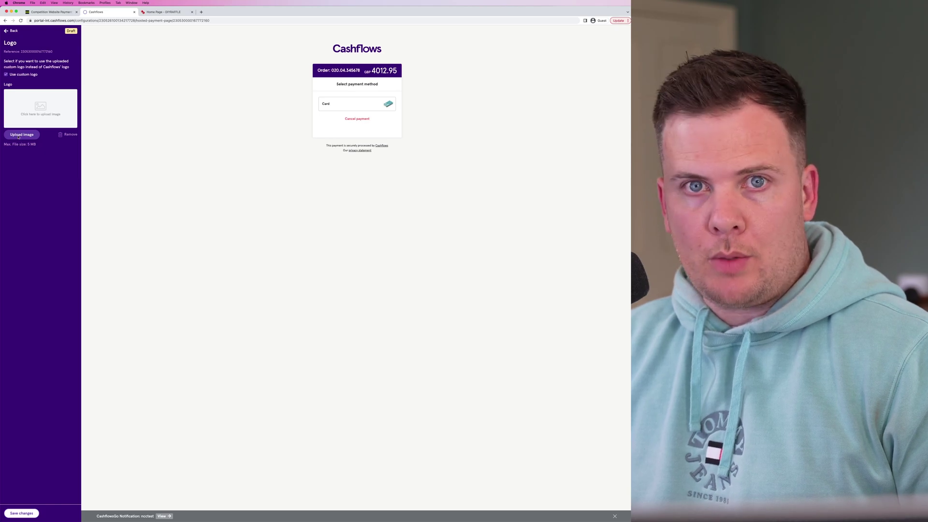
- Save the DIYRAFFLE home page's YOUR LOGO image to the computer
click(165, 11)
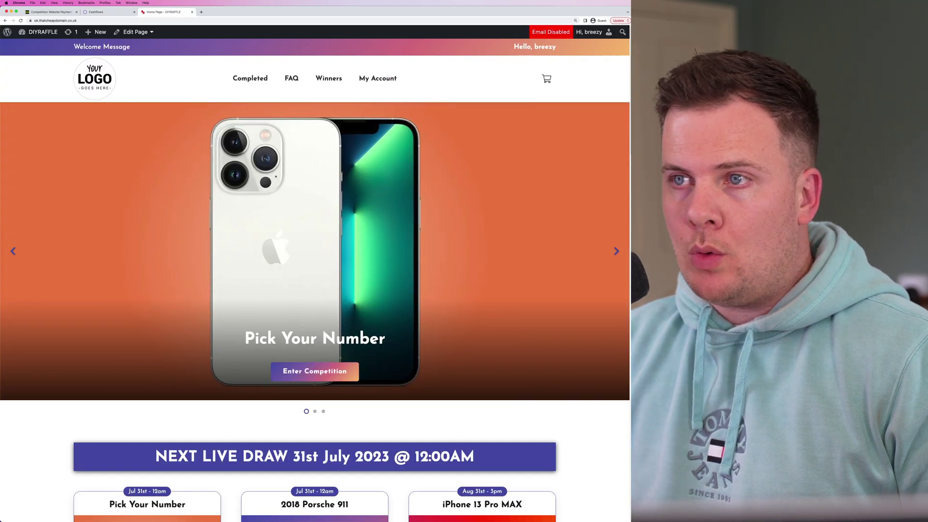
right_click(92, 73)
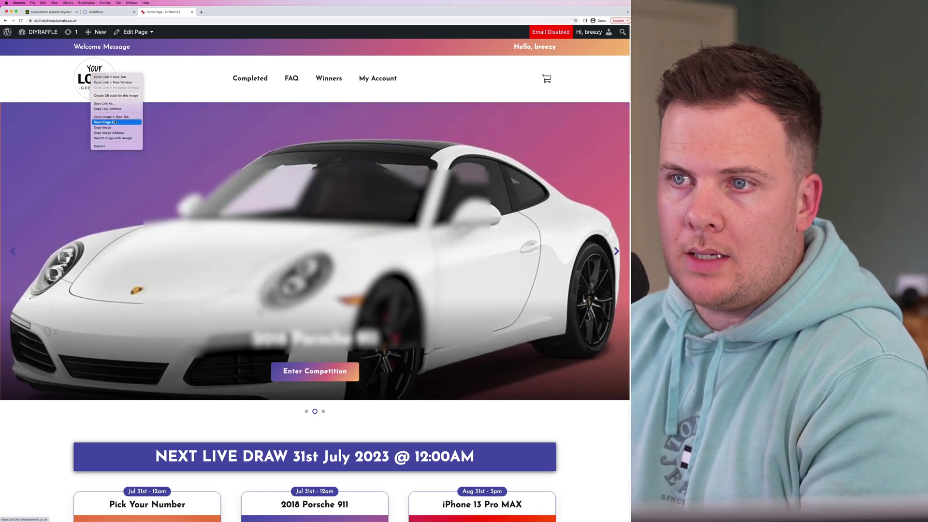
click(104, 122)
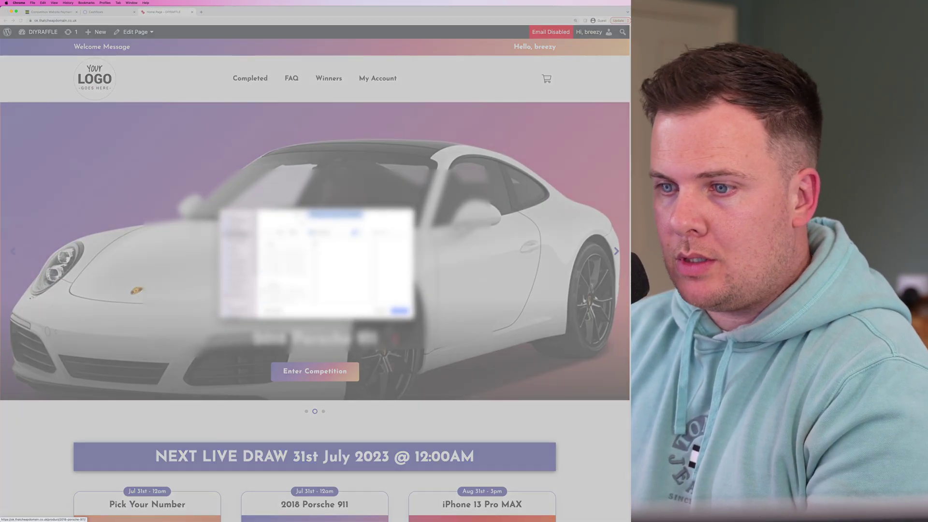
key(Return)
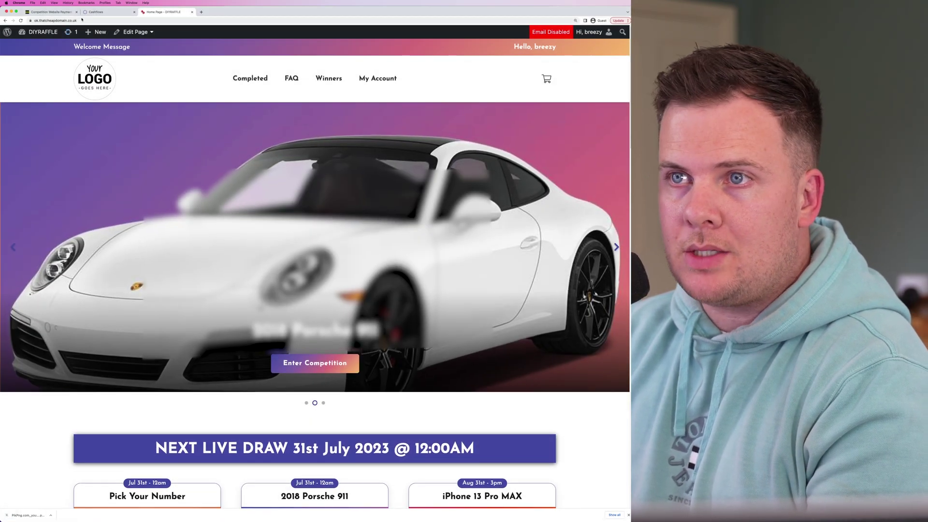
click(95, 12)
- Upload the downloaded YOUR LOGO PNG as the Wordpress page's custom logo
click(22, 134)
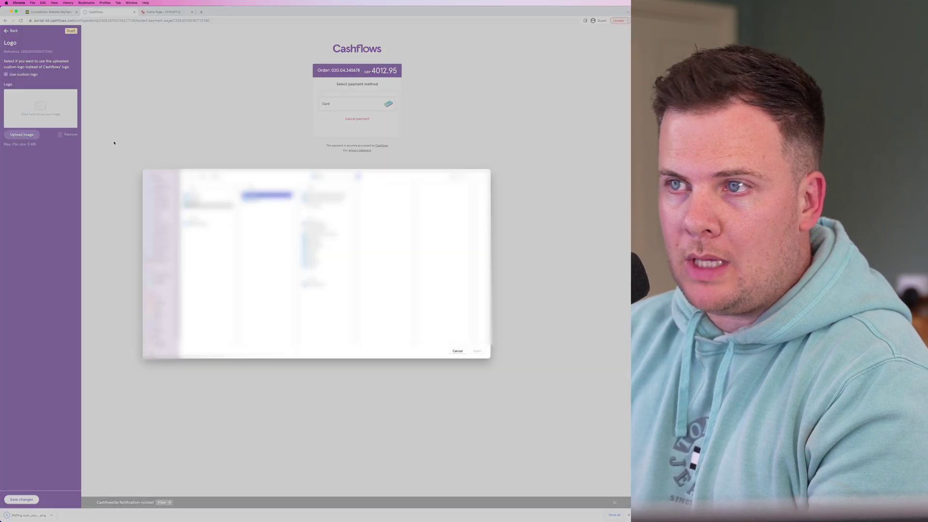
click(159, 199)
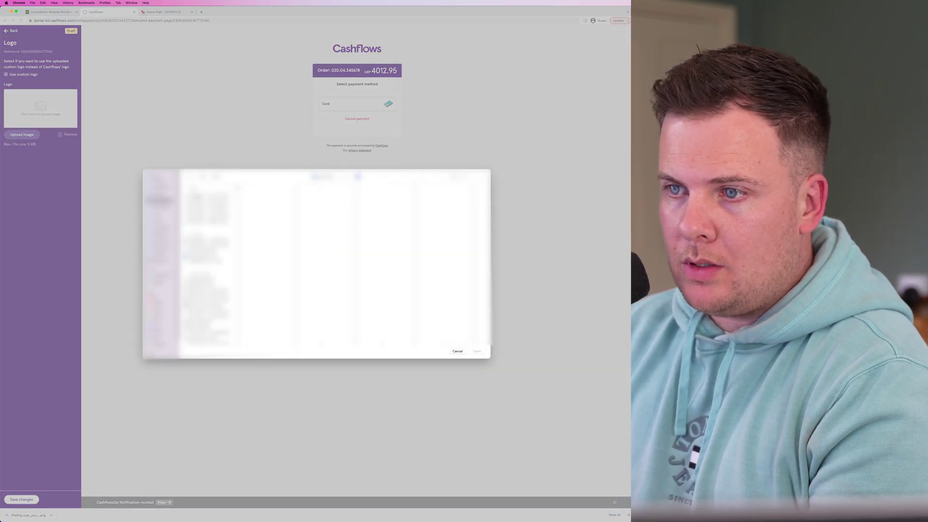
click(208, 221)
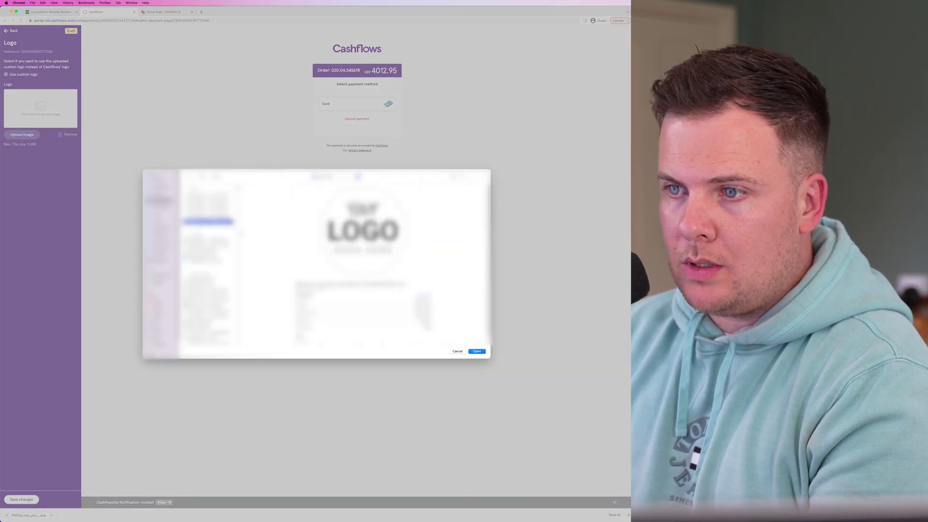
click(475, 353)
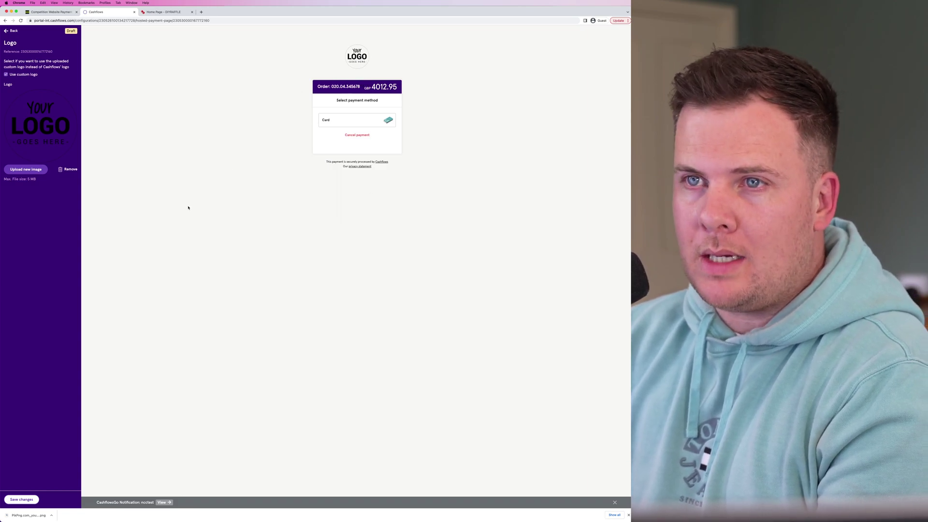
- In Page Background, try out several background colours in the colour picker
click(12, 32)
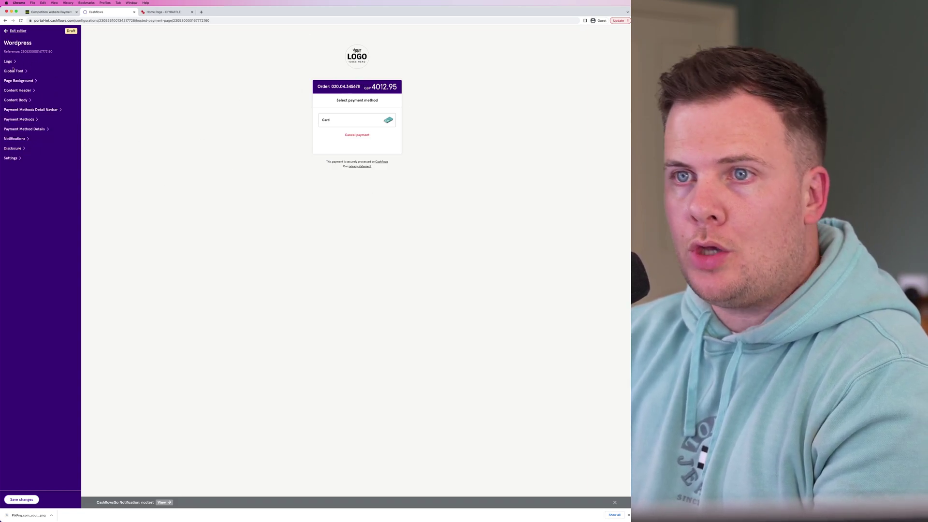
click(14, 82)
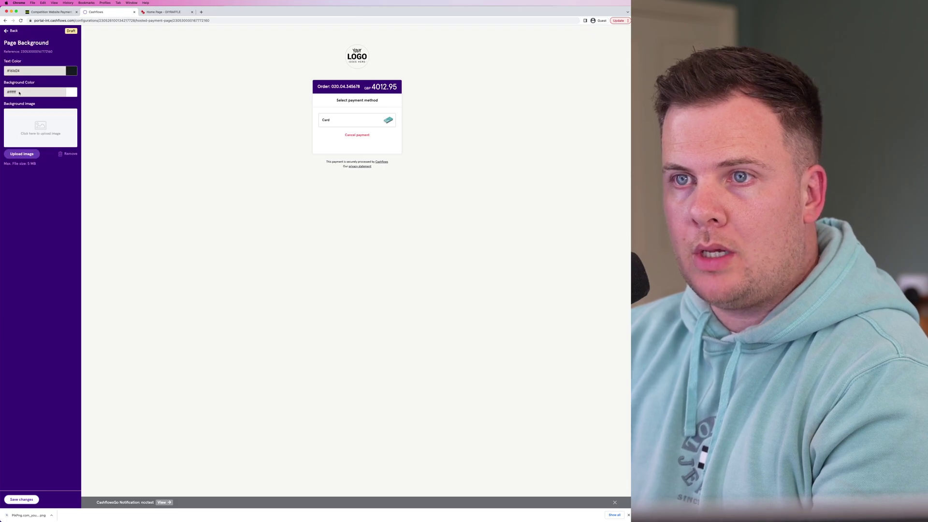
click(70, 95)
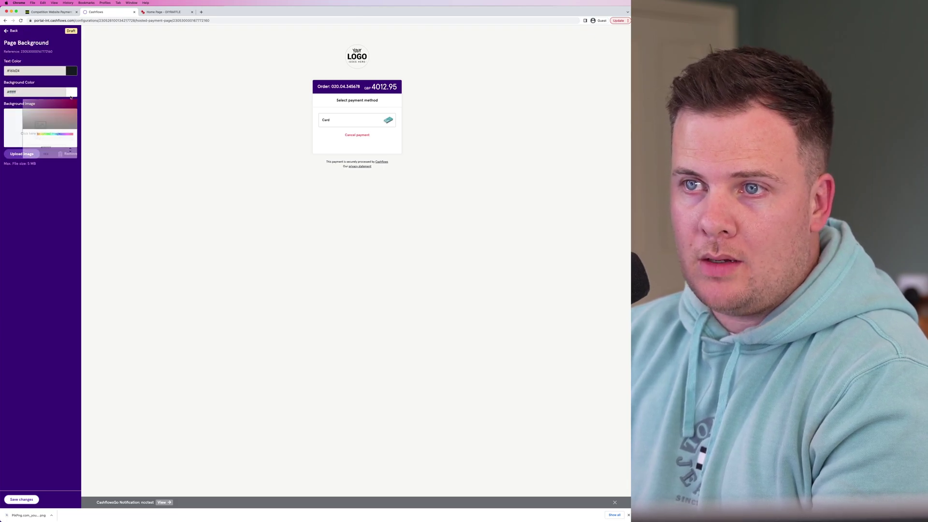
drag(68, 120, 77, 109)
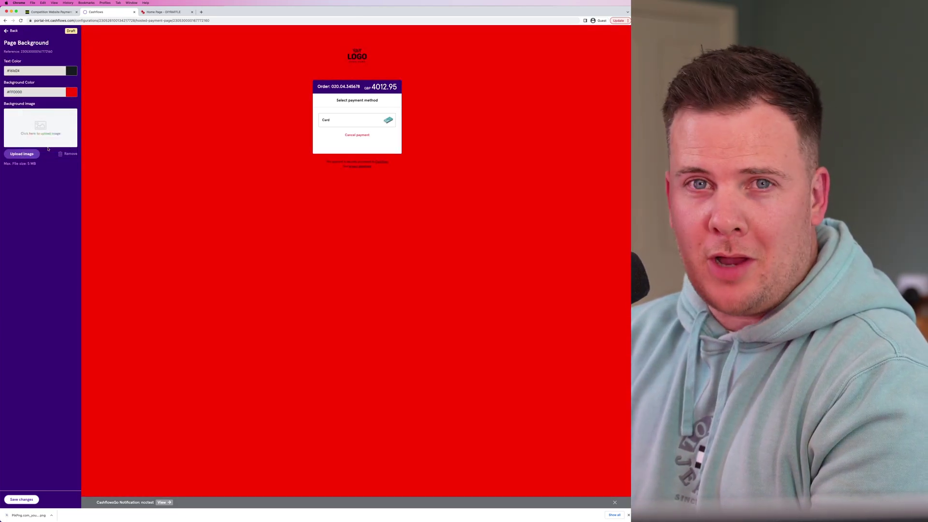
click(71, 92)
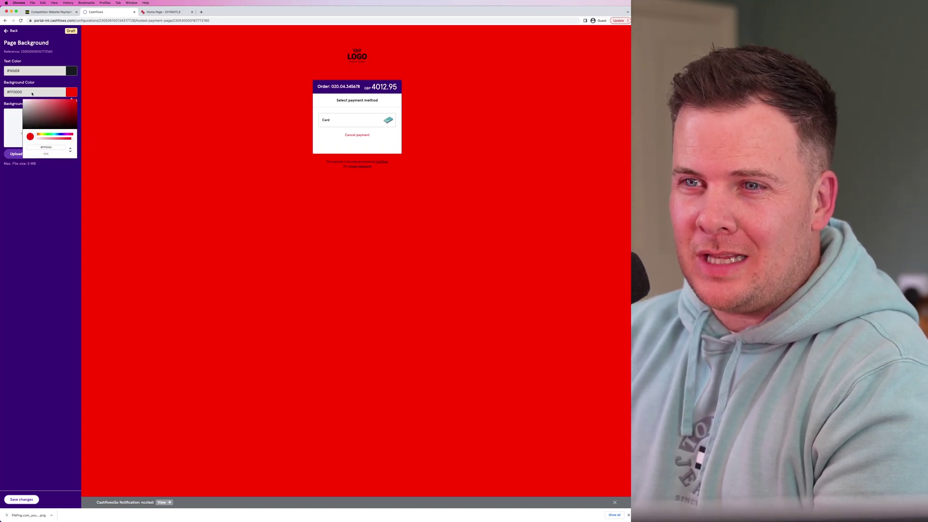
drag(39, 131, 67, 134)
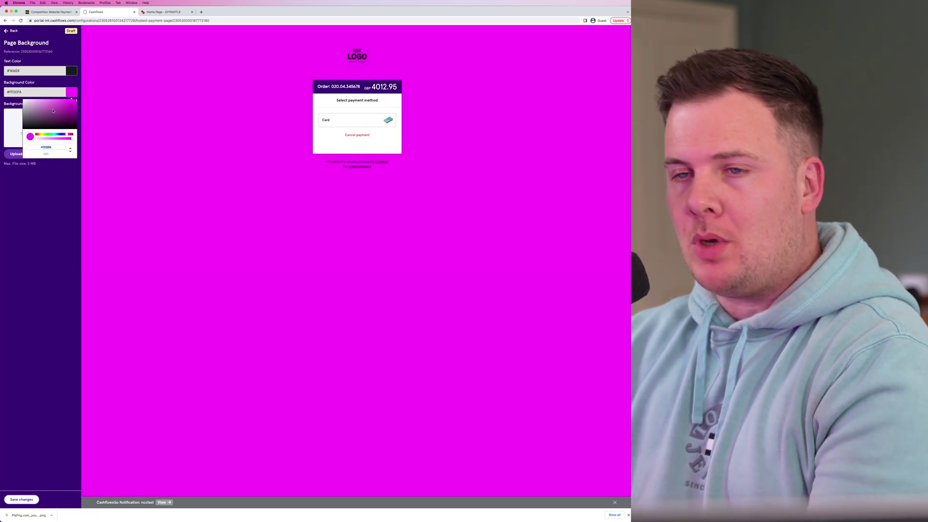
drag(49, 112, 4, 83)
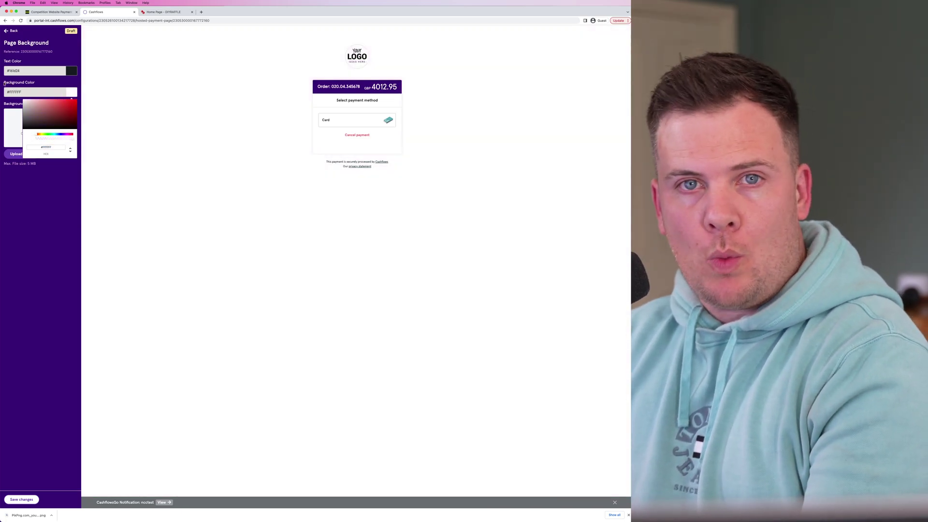
click(4, 83)
click(68, 93)
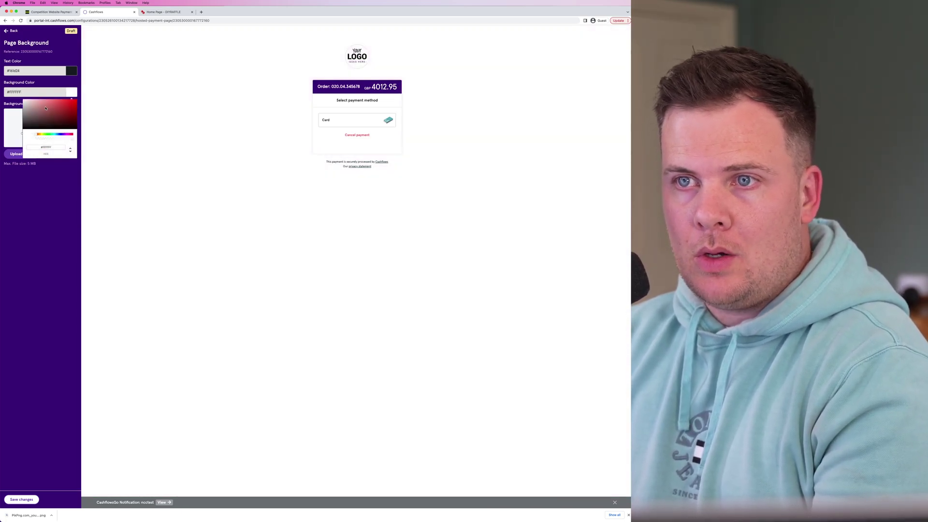
drag(49, 116, 4, 139)
click(4, 139)
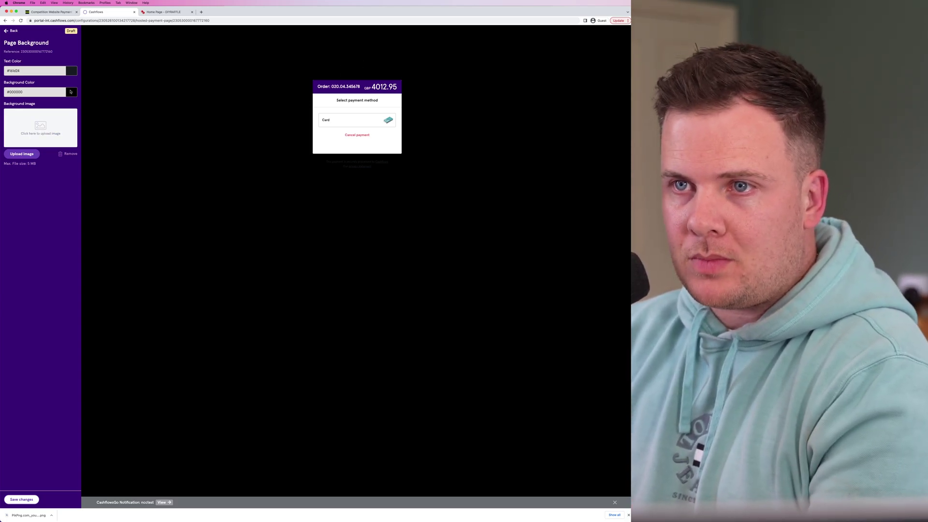
click(70, 93)
click(41, 90)
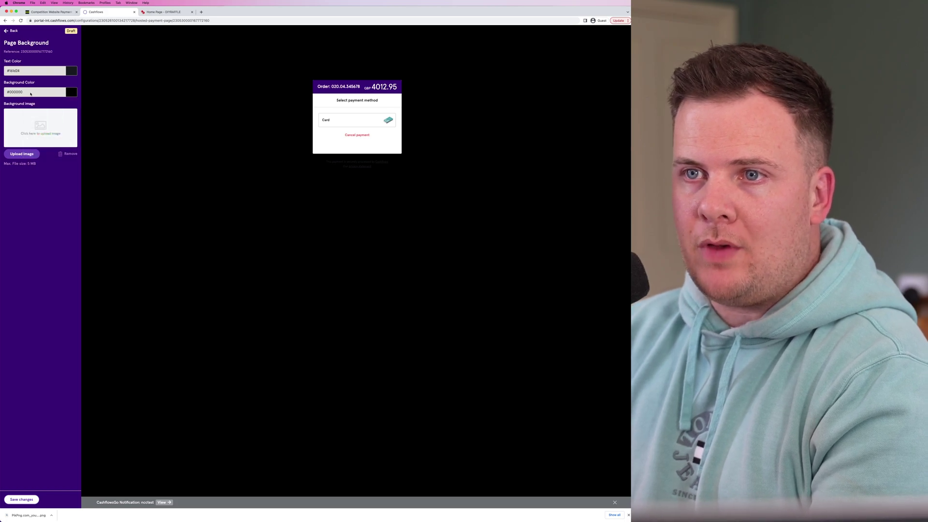
- Set the page Text Color to #000000 and Background Color to #FFFFFF
click(73, 71)
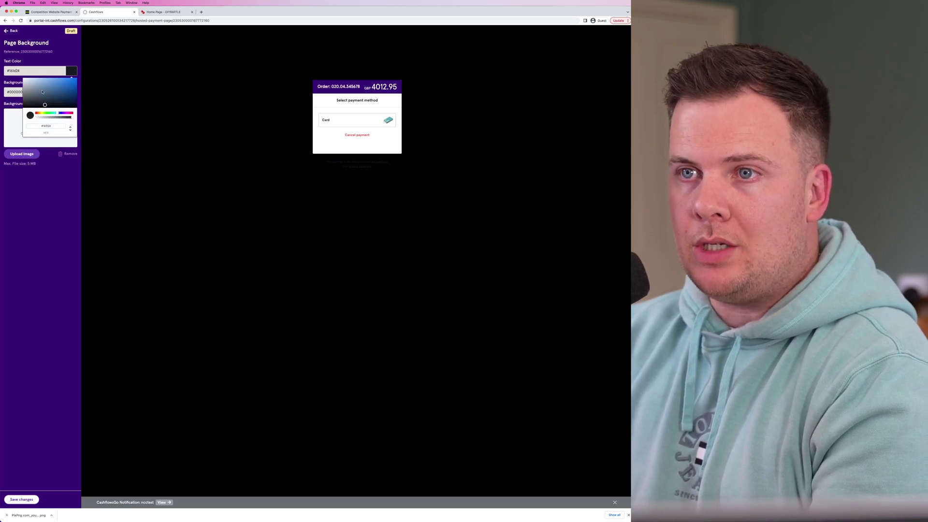
click(23, 78)
click(31, 74)
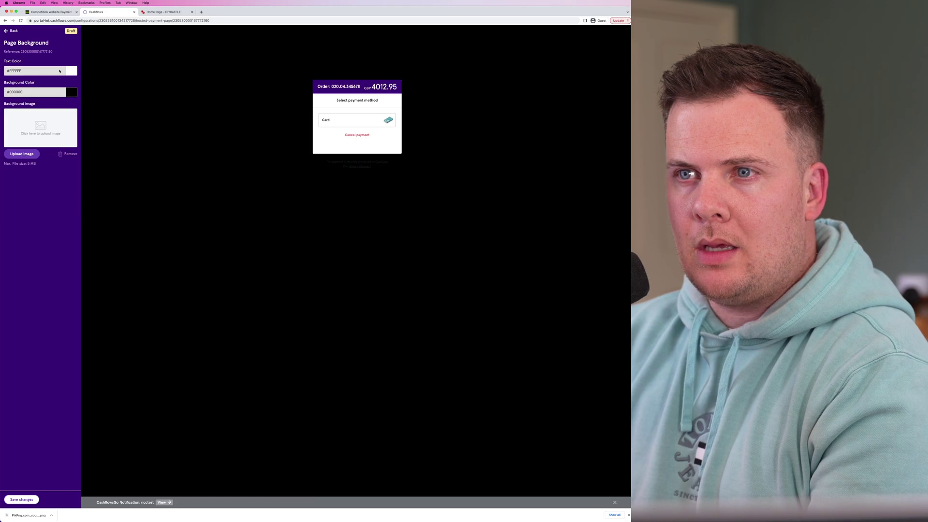
click(68, 72)
click(25, 107)
click(314, 125)
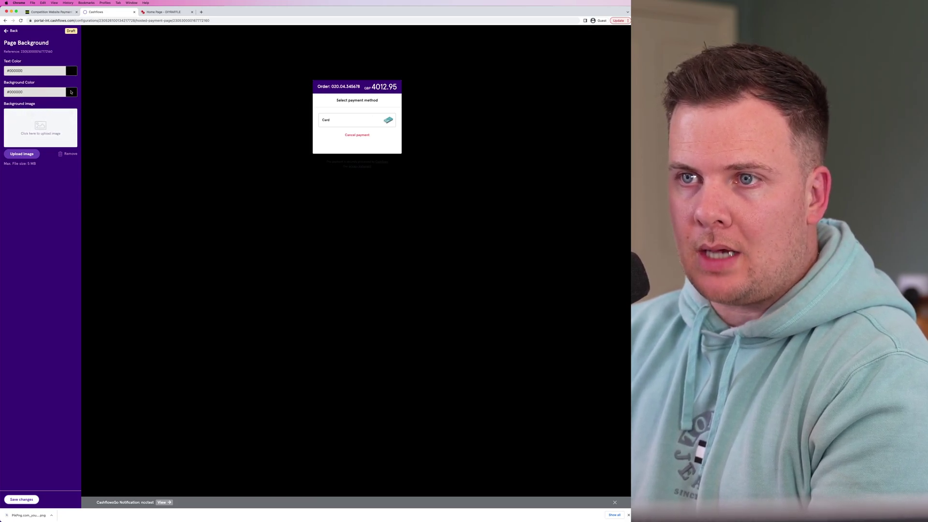
click(71, 91)
click(23, 99)
click(16, 74)
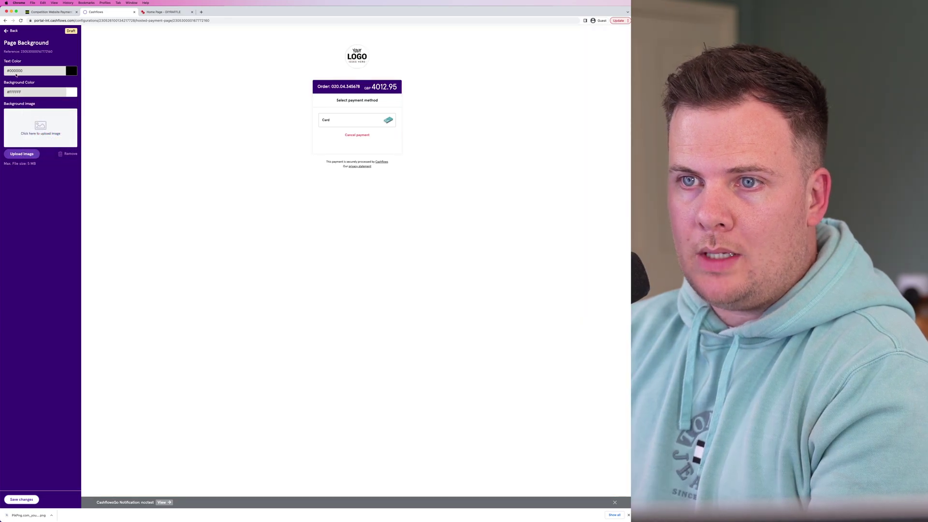
click(12, 31)
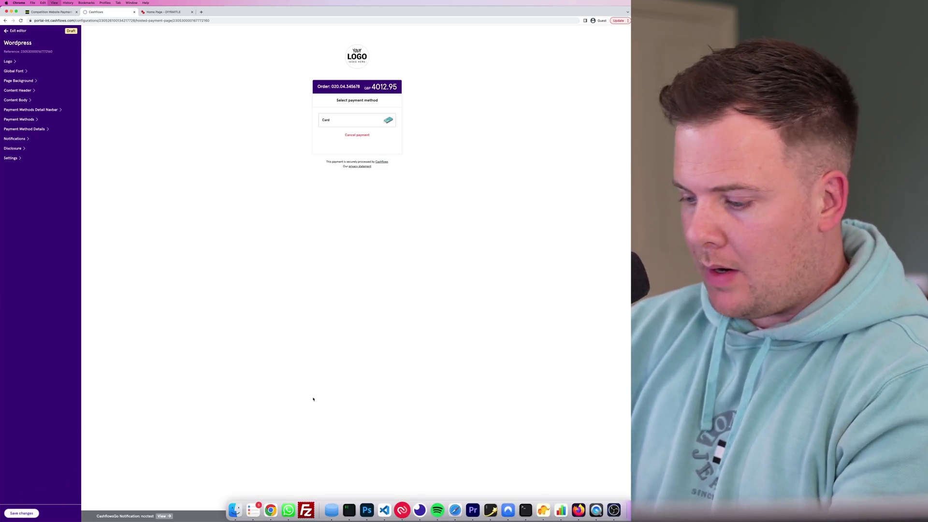
- Set the Content Header background to #000000, keeping its text colour #FFFFFF
key(super+equal)
key(super+equal)
key(super+equal)
key(super+equal)
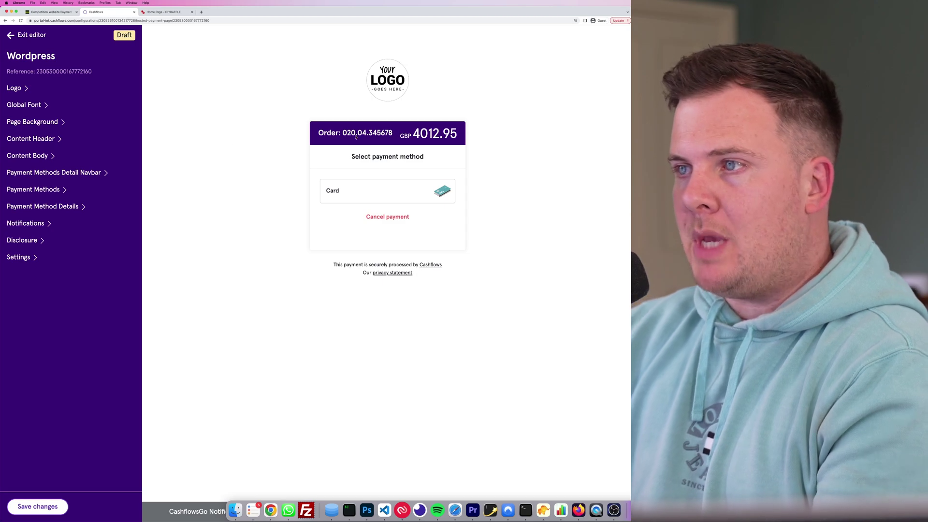
click(35, 139)
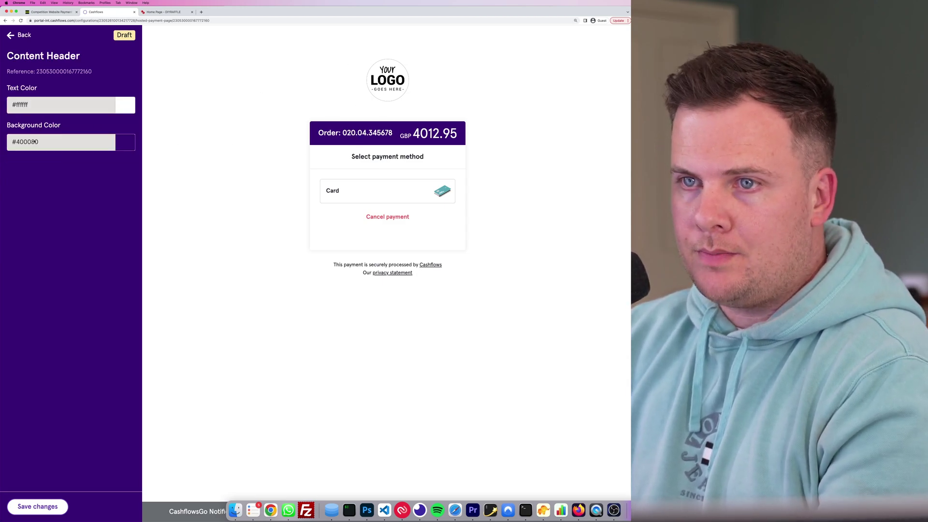
click(128, 145)
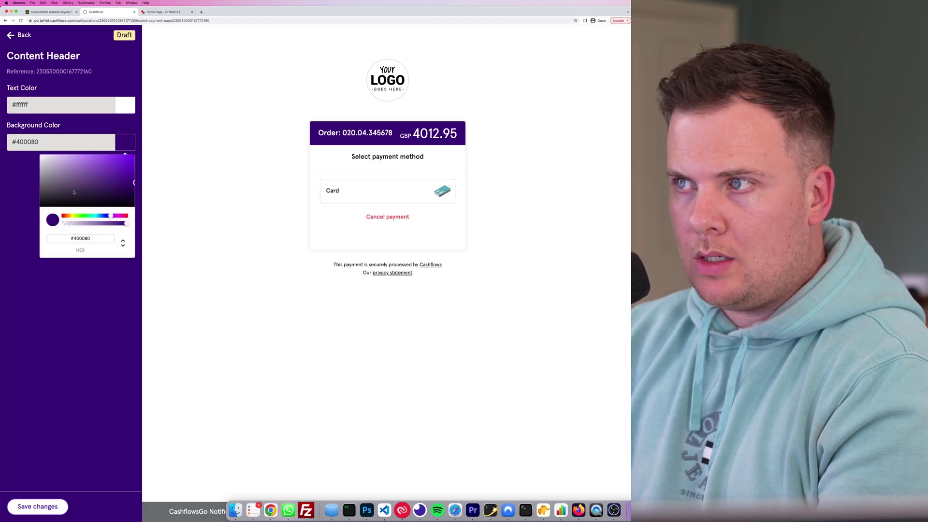
drag(72, 194, 11, 226)
click(1, 234)
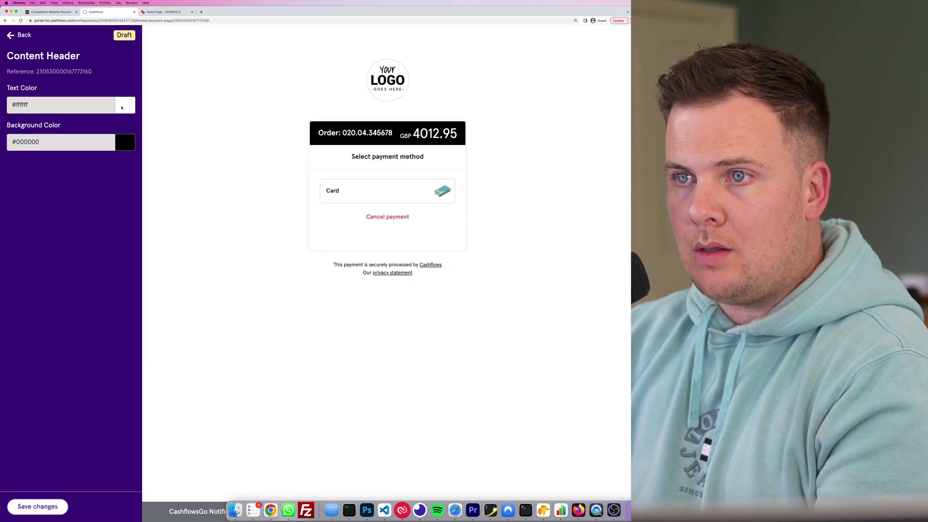
click(122, 108)
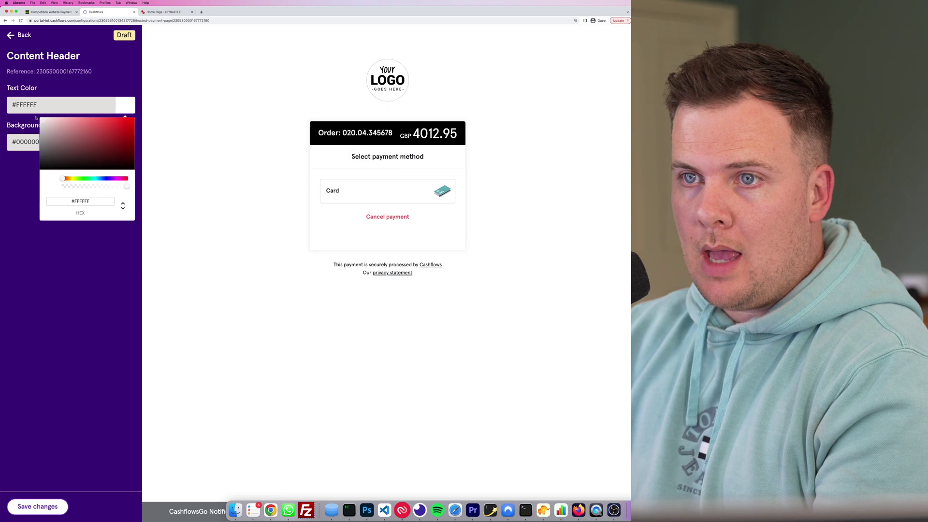
mouse_move(42, 121)
mouse_down()
mouse_move(19, 185)
mouse_move(29, 115)
mouse_up()
click(268, 101)
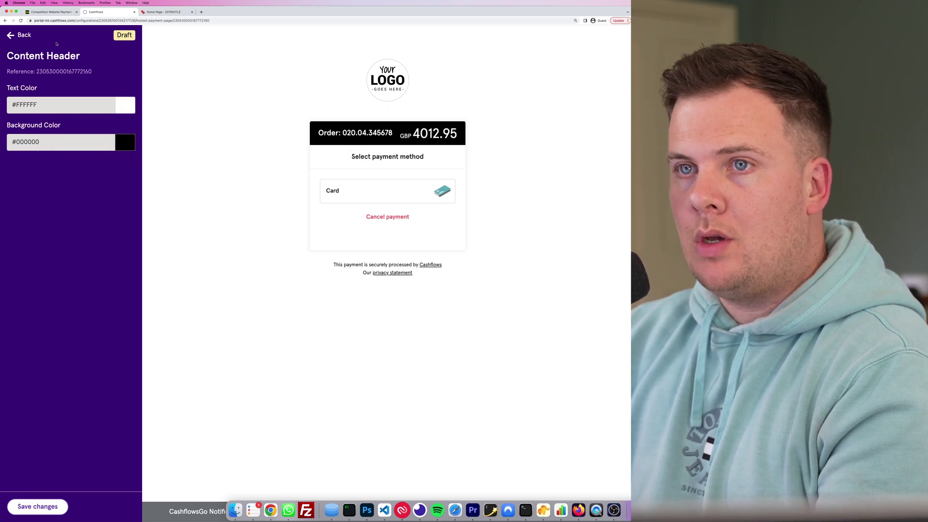
click(19, 35)
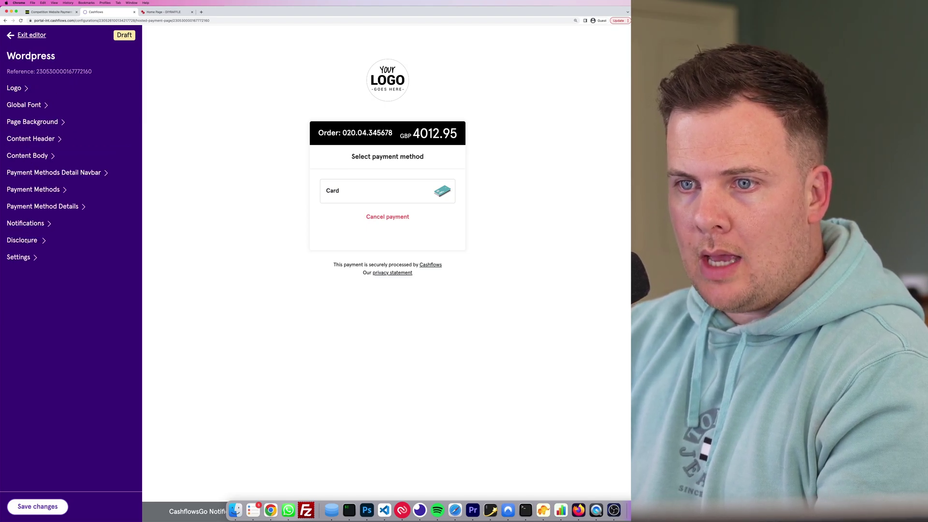
- Tick Hide order number in Settings so the header shows only GBP 4012.95
click(19, 257)
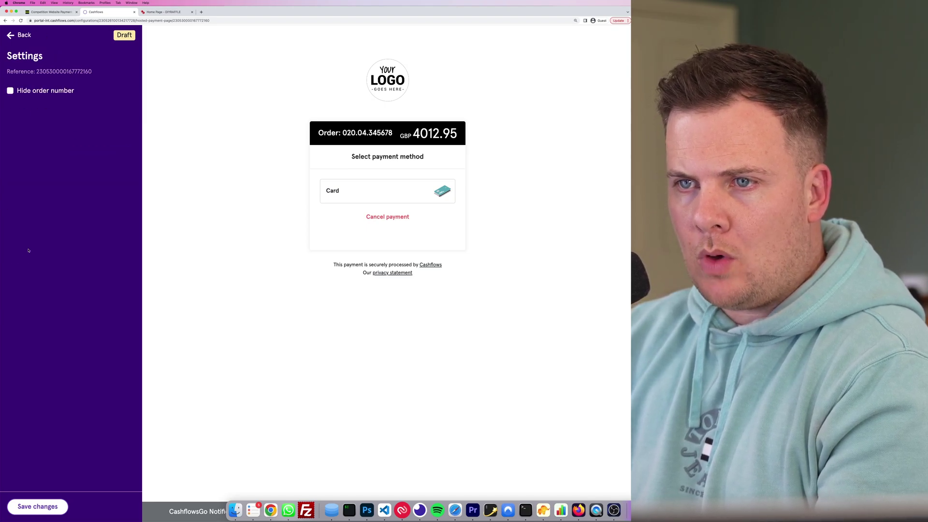
click(9, 91)
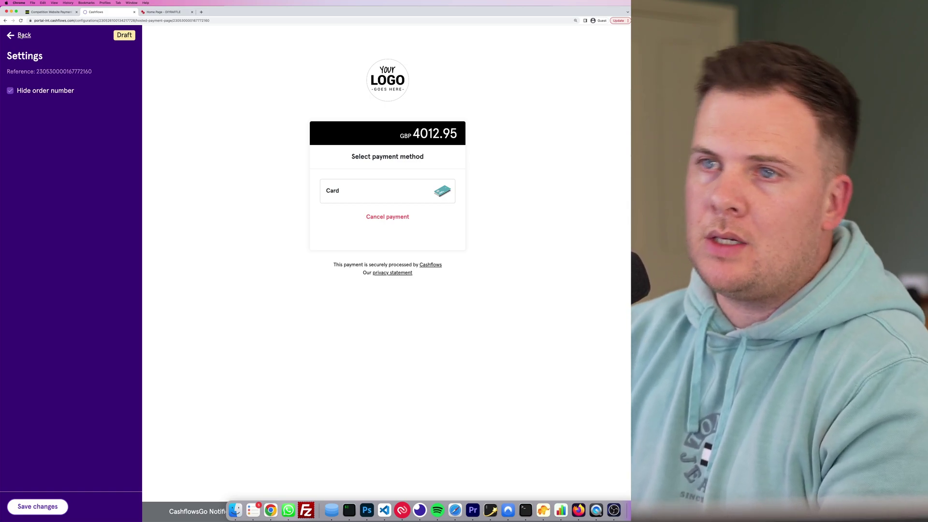
click(22, 35)
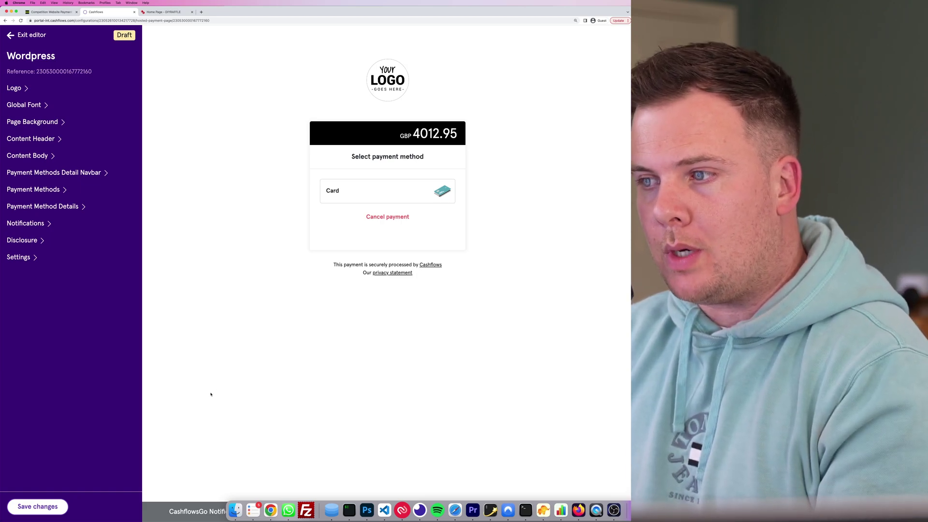
- Save the Wordpress page design, exit the editor and activate the page
click(41, 508)
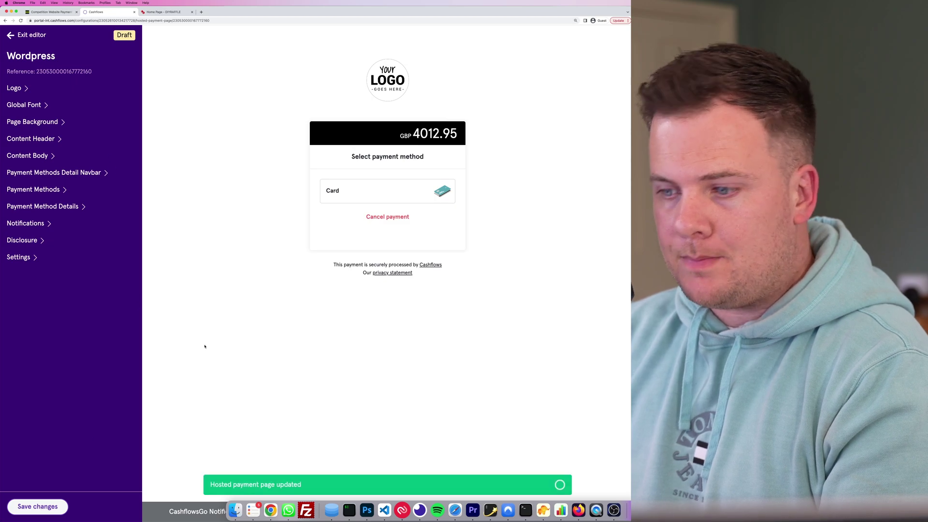
click(28, 35)
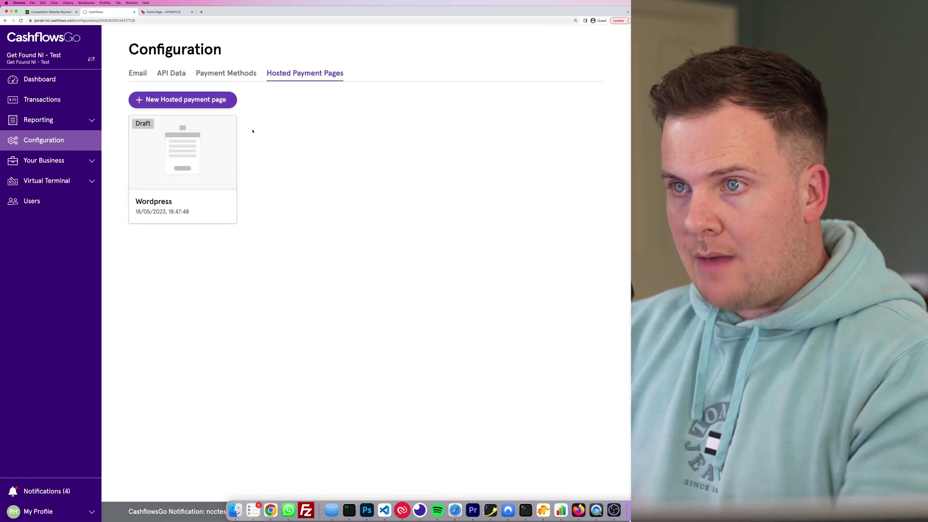
mouse_move(193, 129)
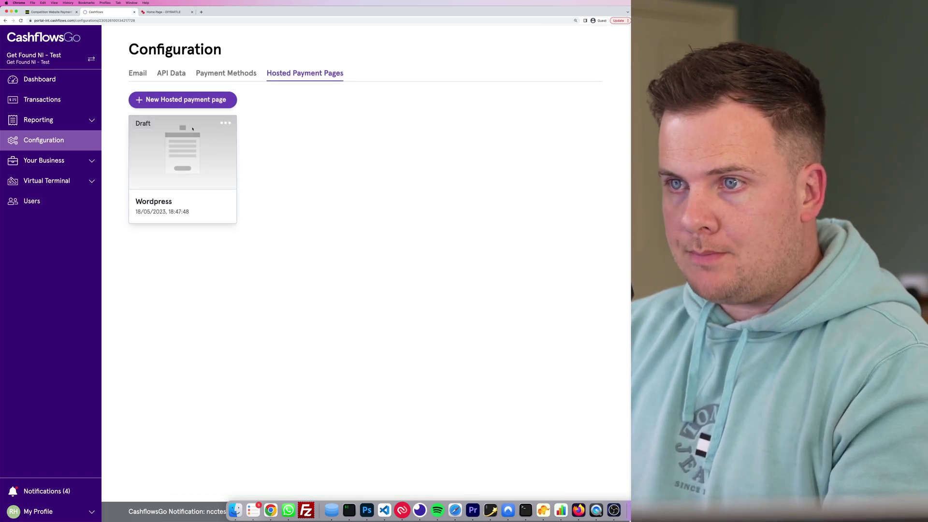
click(227, 124)
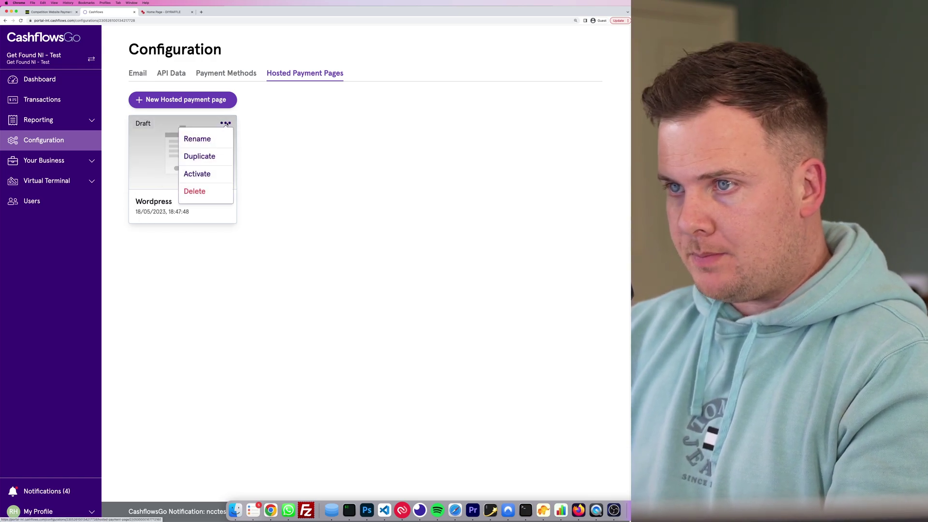
click(200, 174)
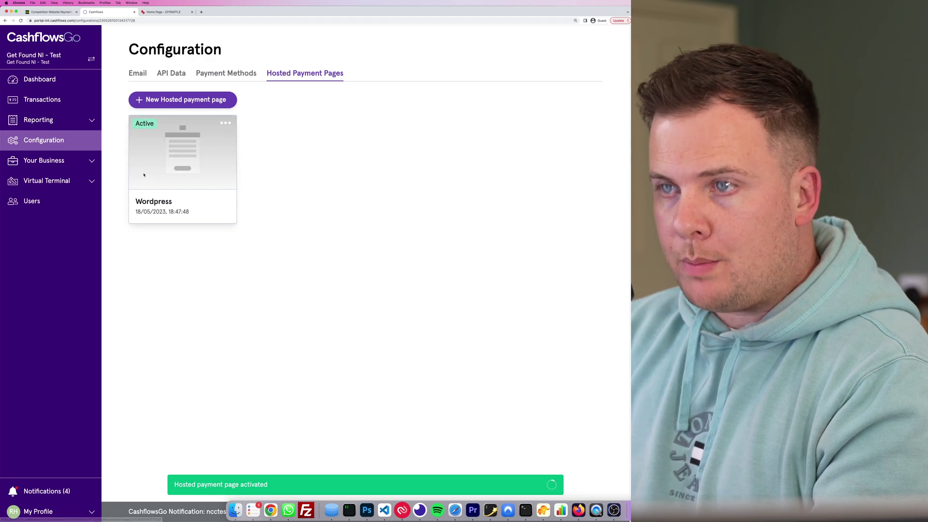
- Copy the Configuration ID from API Data for the WordPress store
click(171, 75)
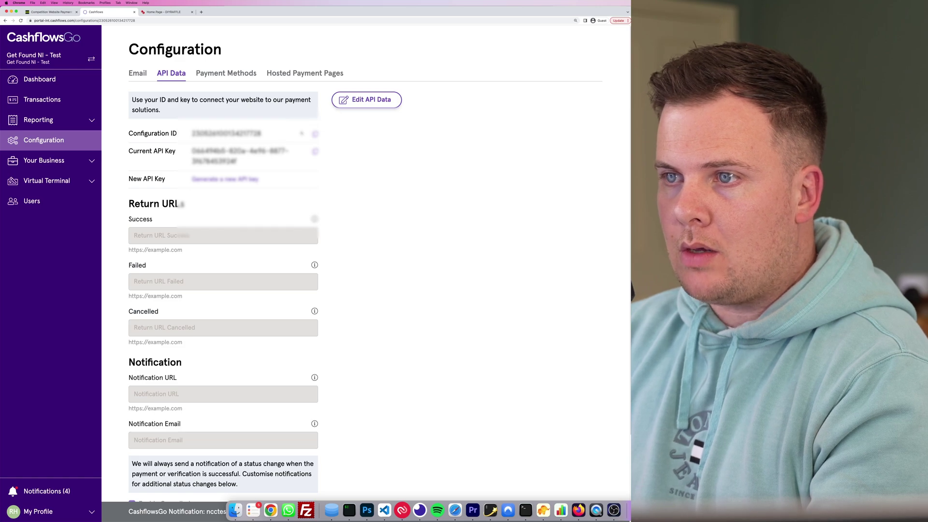
click(315, 134)
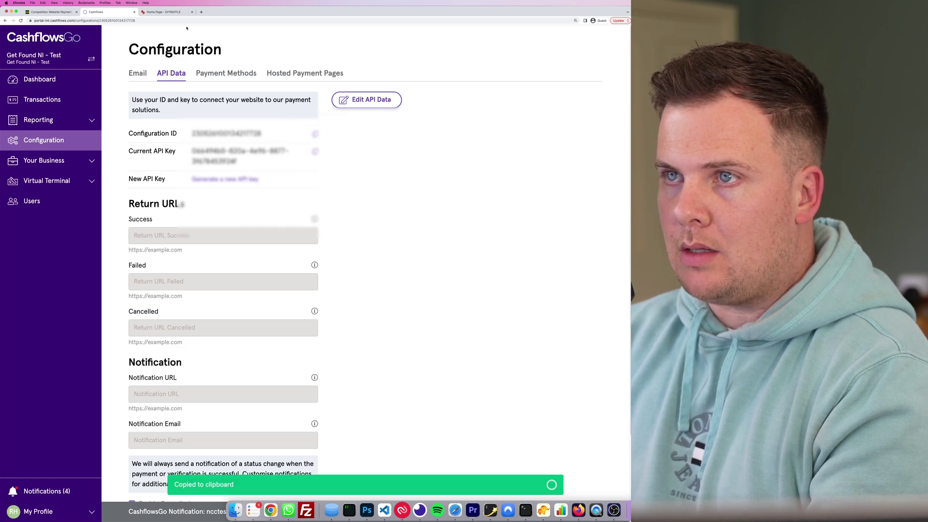
click(165, 11)
- Search plugins for 'cashflows' to confirm it's active, then open WooCommerce Settings
mouse_move(54, 31)
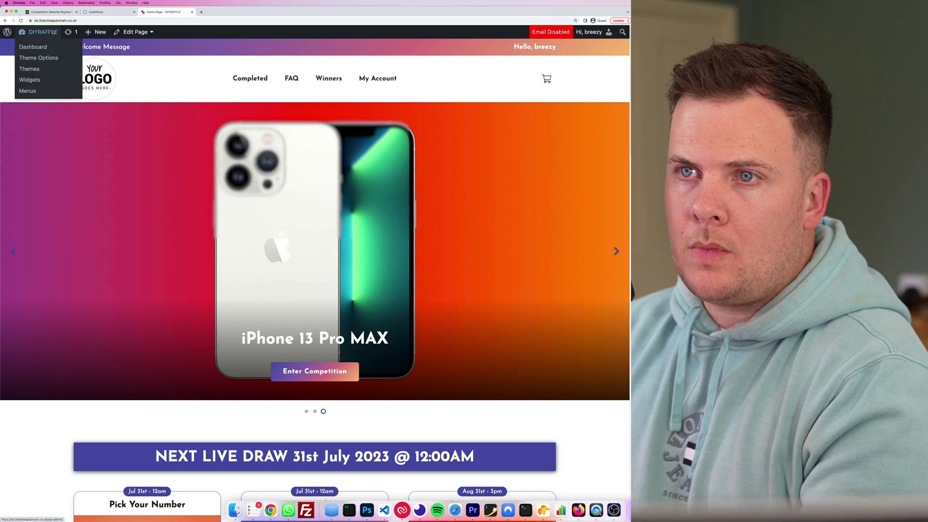
click(42, 47)
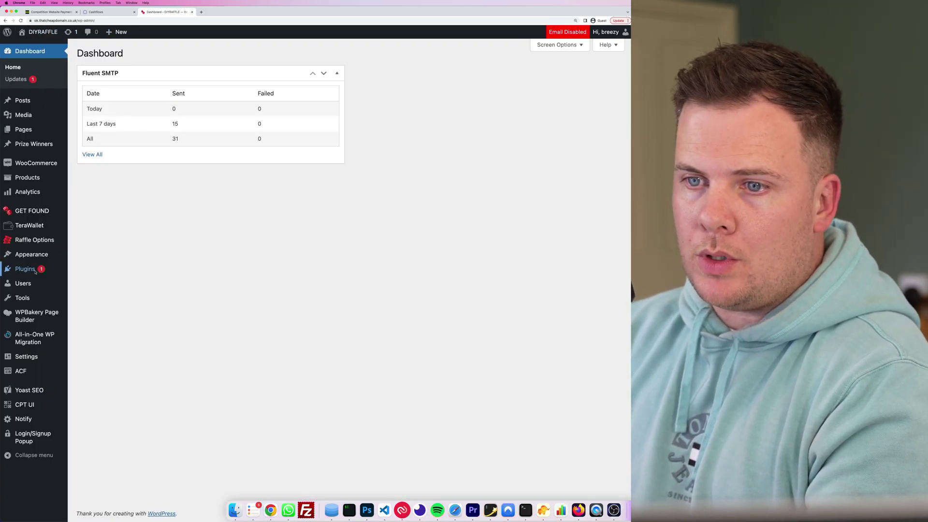
mouse_move(25, 269)
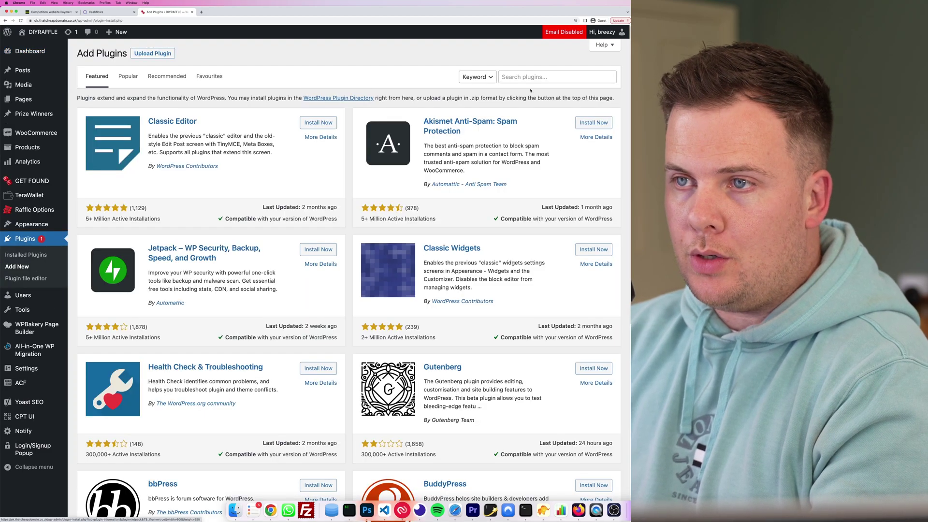
click(542, 80)
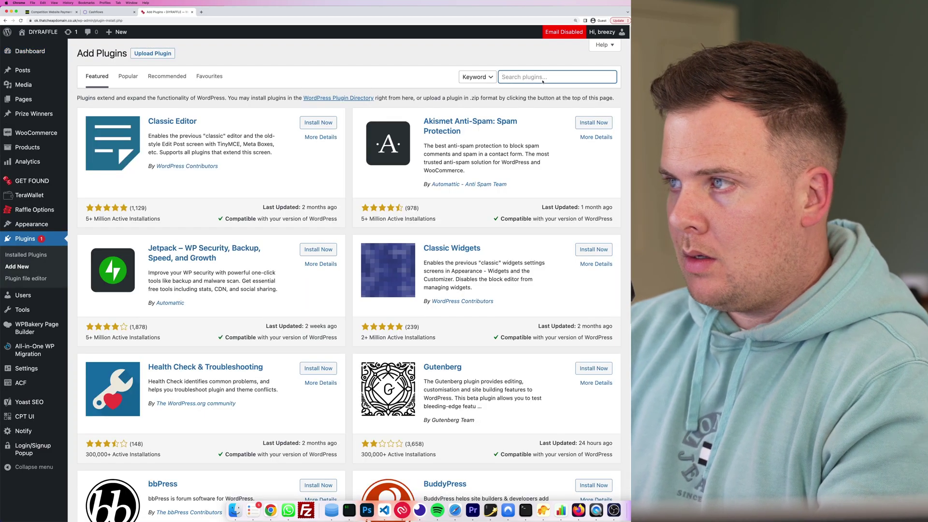
text(cash)
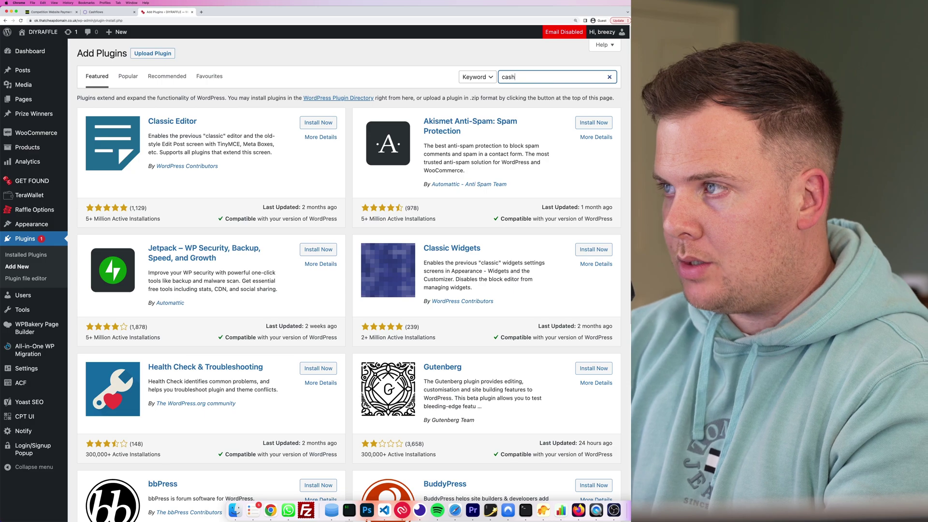
text(flows)
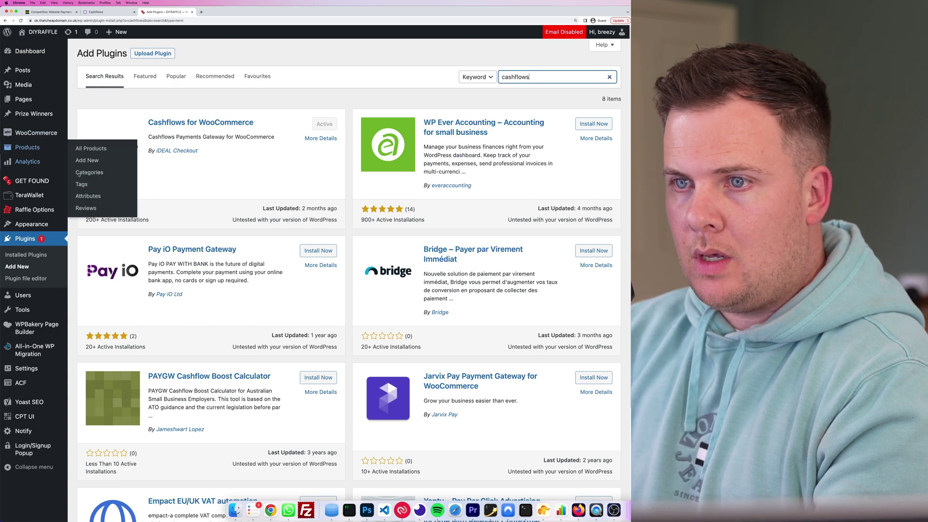
mouse_move(47, 136)
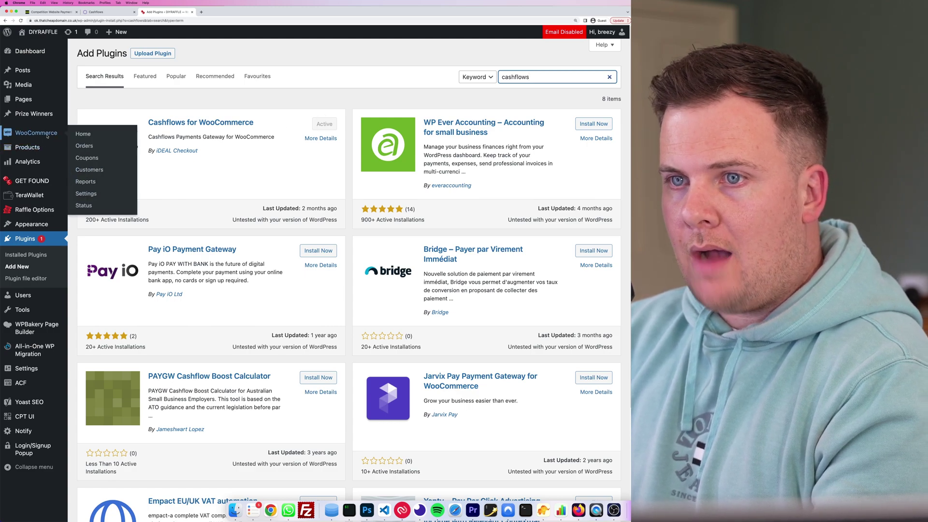
click(86, 194)
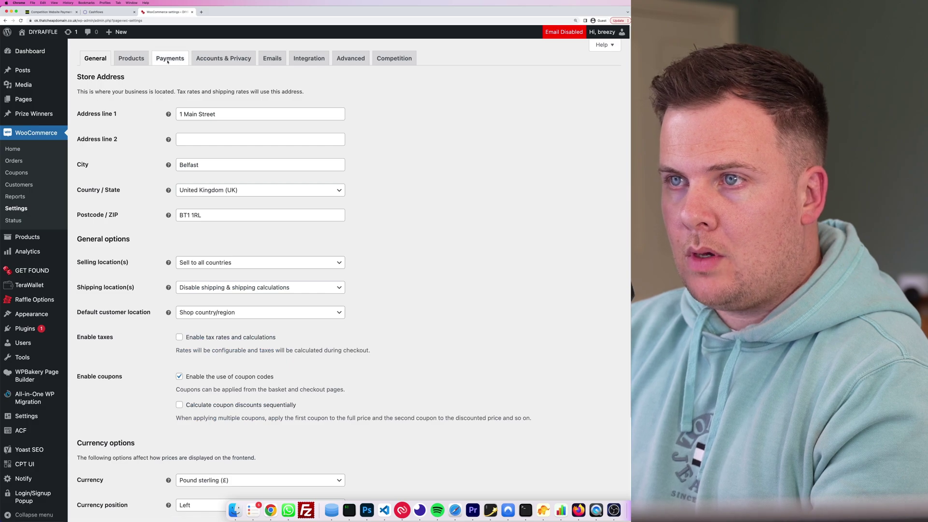
- Paste the Cashflows configuration ID into the Integration - Configuration ID field
click(167, 59)
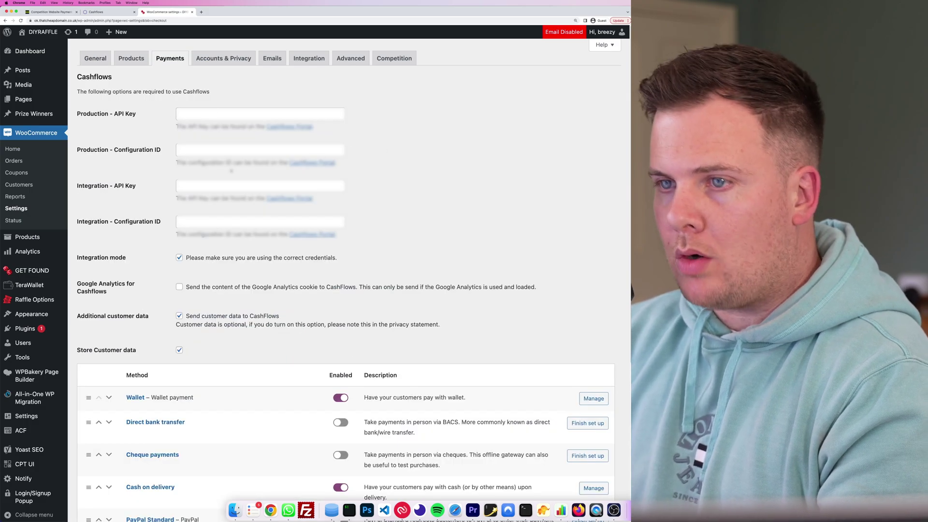
click(99, 12)
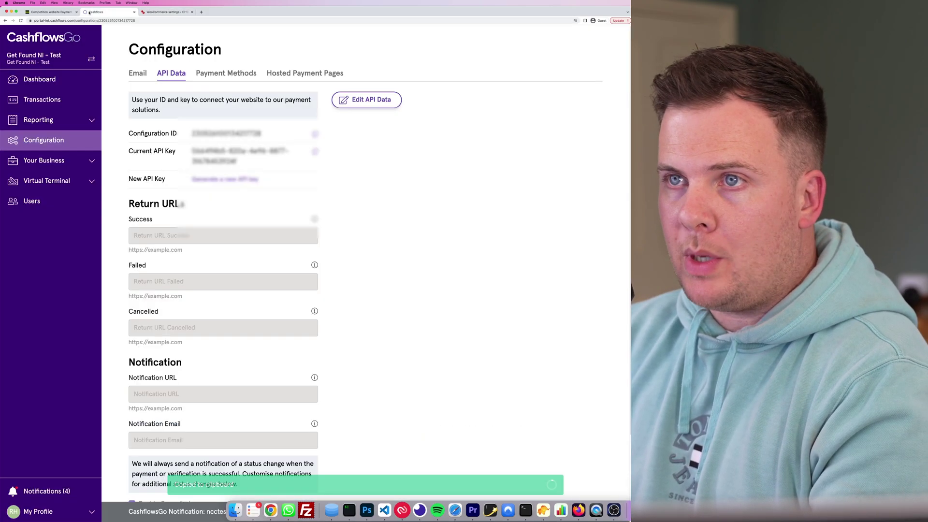
click(173, 12)
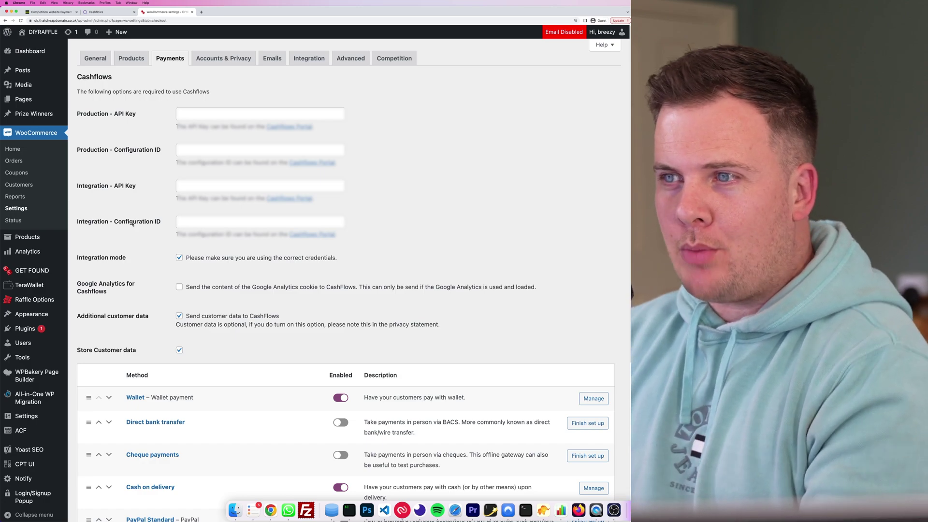
click(204, 220)
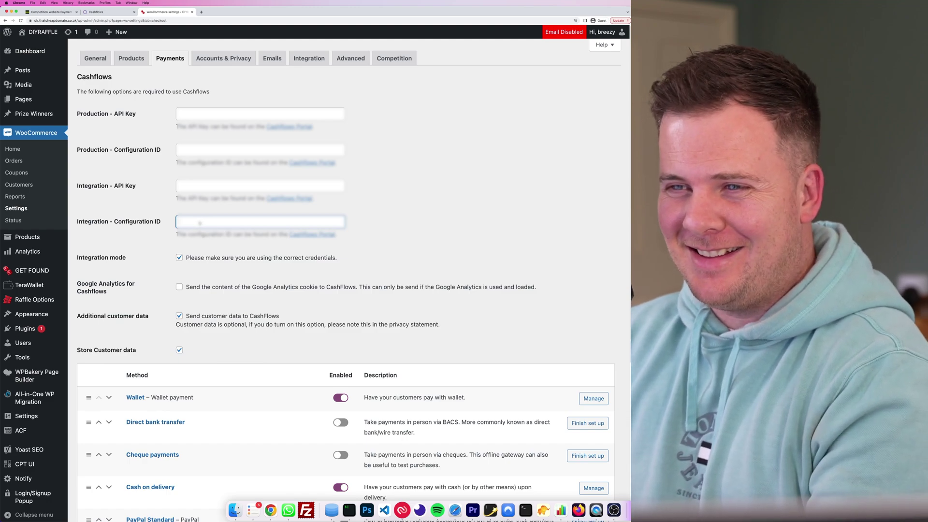
key(super+v)
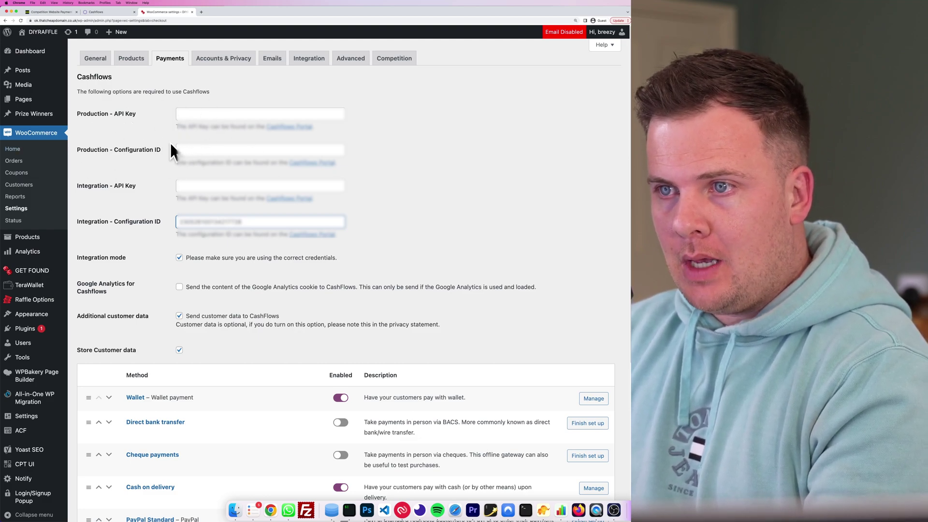
key(super+a)
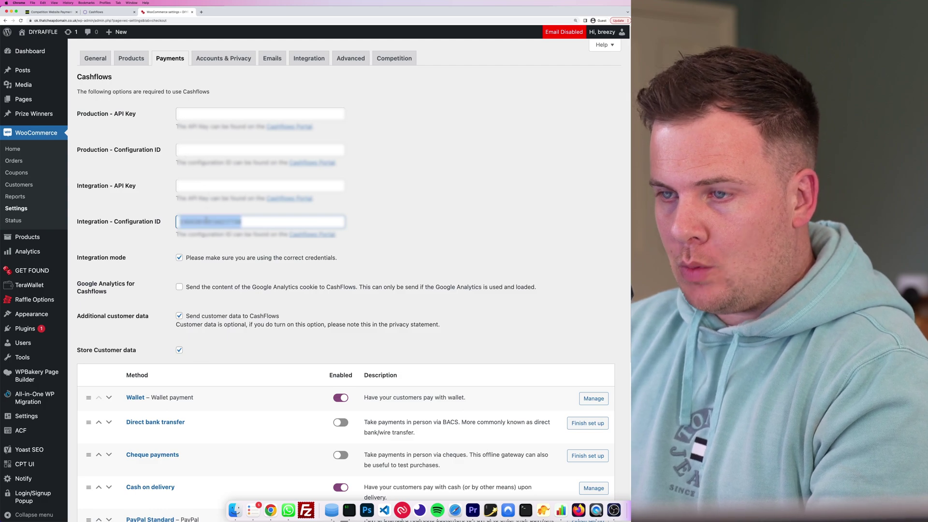
- Copy the current API key from the Cashflows portal
click(198, 148)
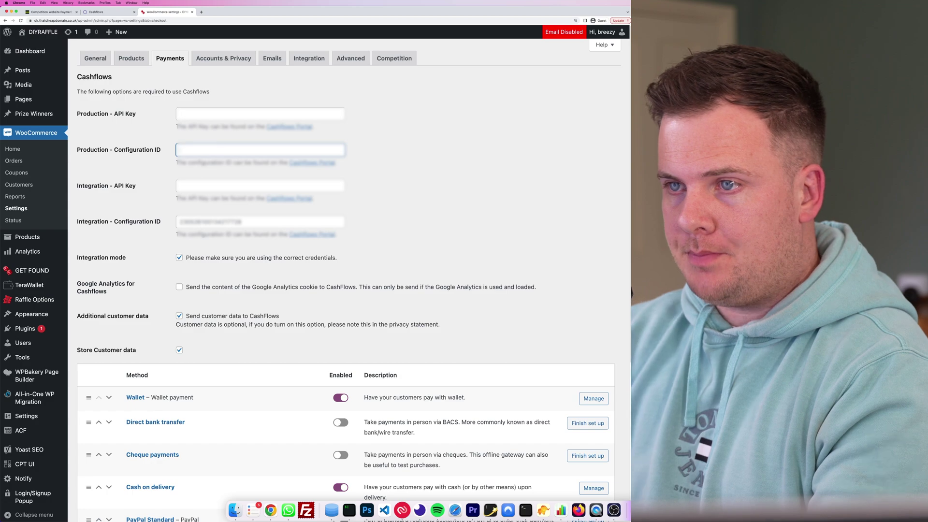
click(104, 11)
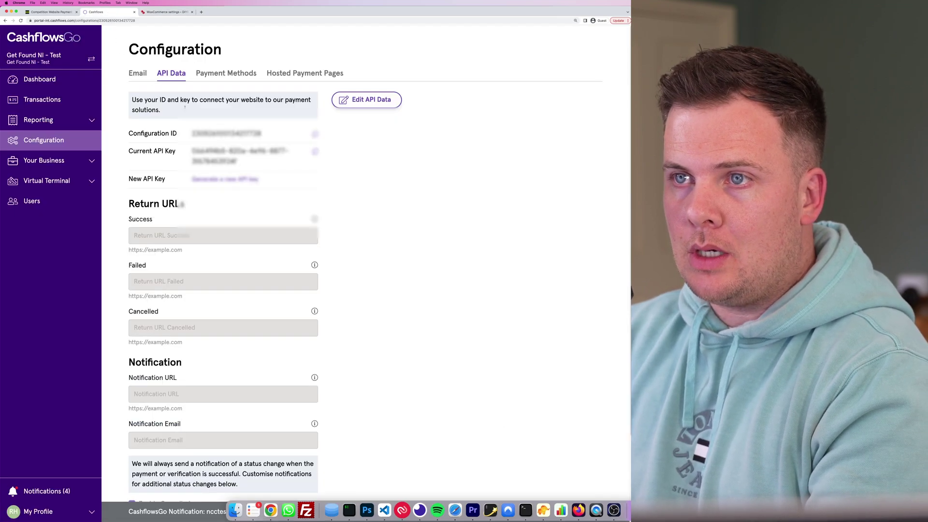
click(317, 153)
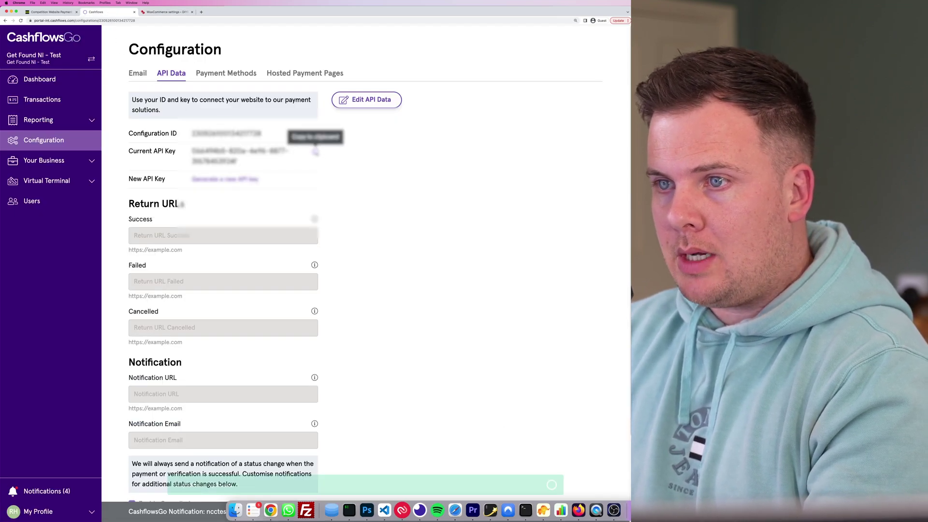
click(145, 12)
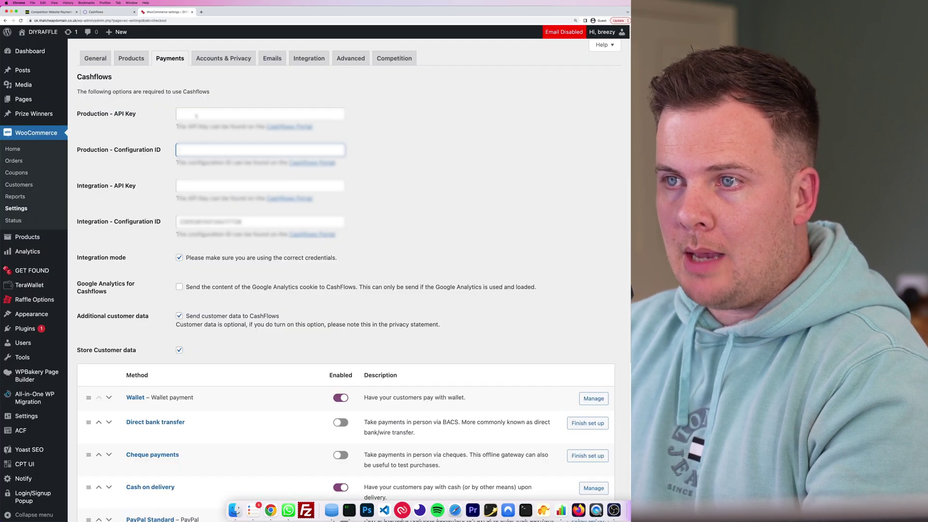
- Paste the API key into Integration - API Key and save the Cashflows settings
click(204, 116)
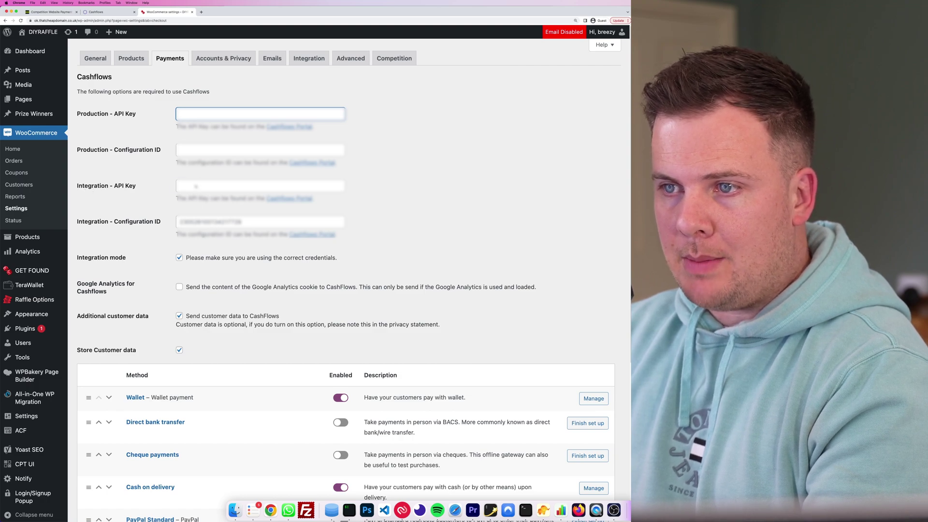
click(196, 187)
key(ctrl+v)
click(419, 180)
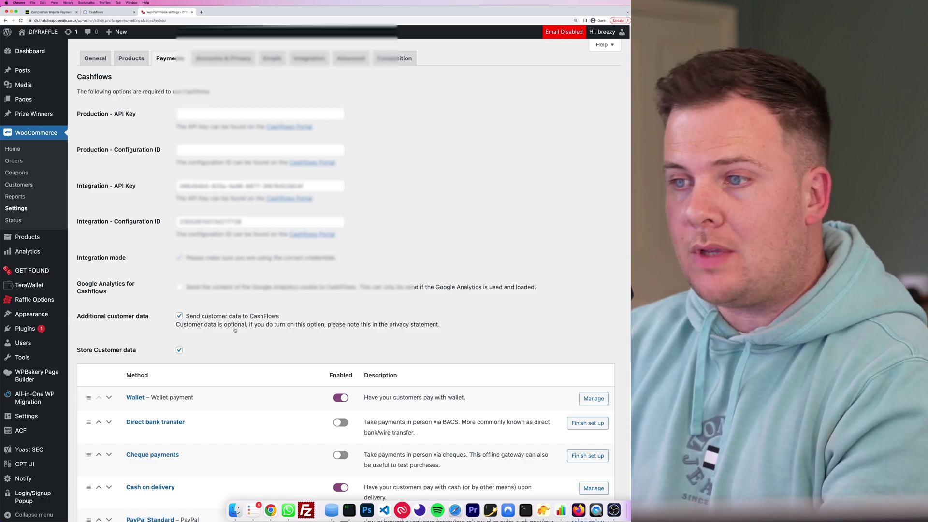
scroll(437, 311, down, 3)
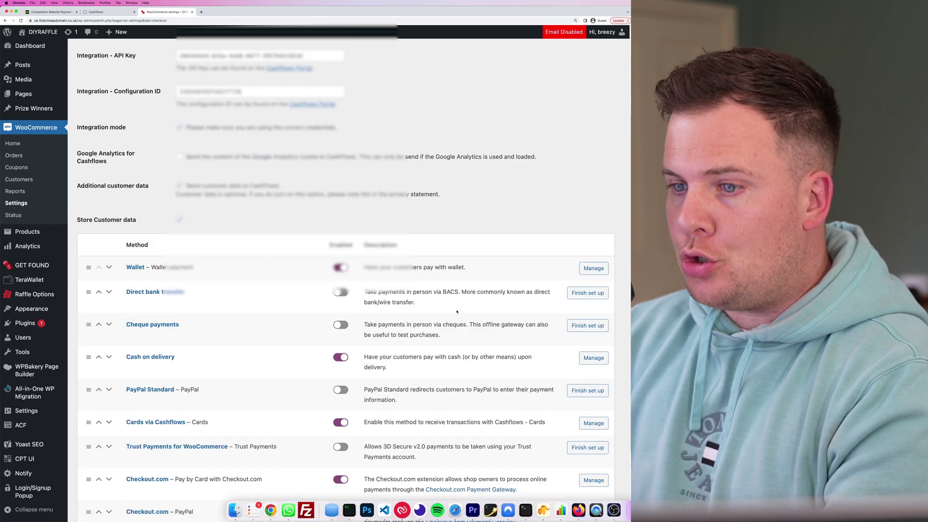
scroll(451, 310, down, 2)
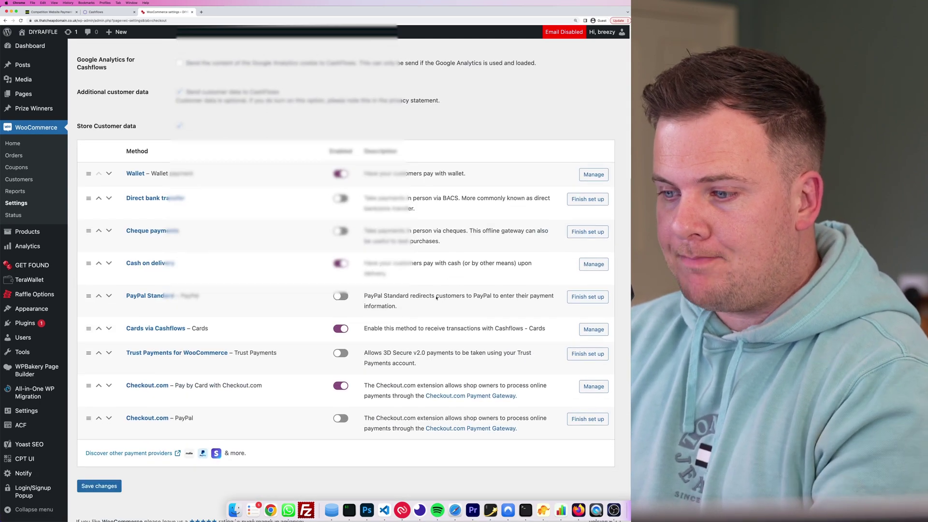
click(102, 480)
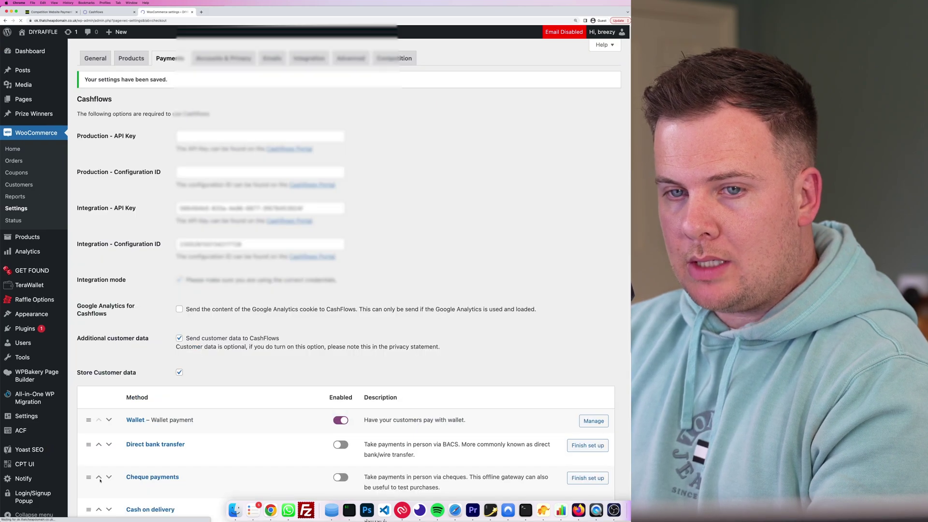
- Change the Cards via Cashflows title to 'Cards, Apple Pay & Google Pay'
scroll(399, 238, down, 5)
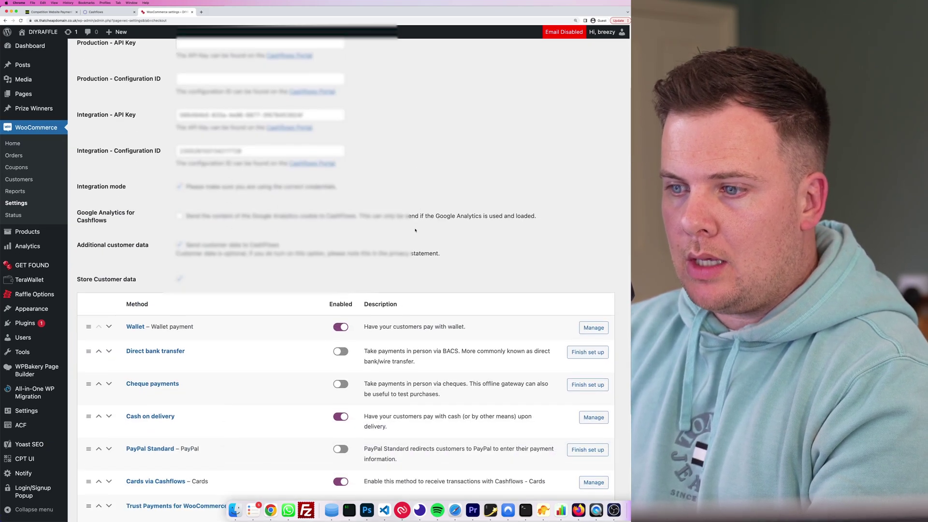
scroll(271, 206, down, 2)
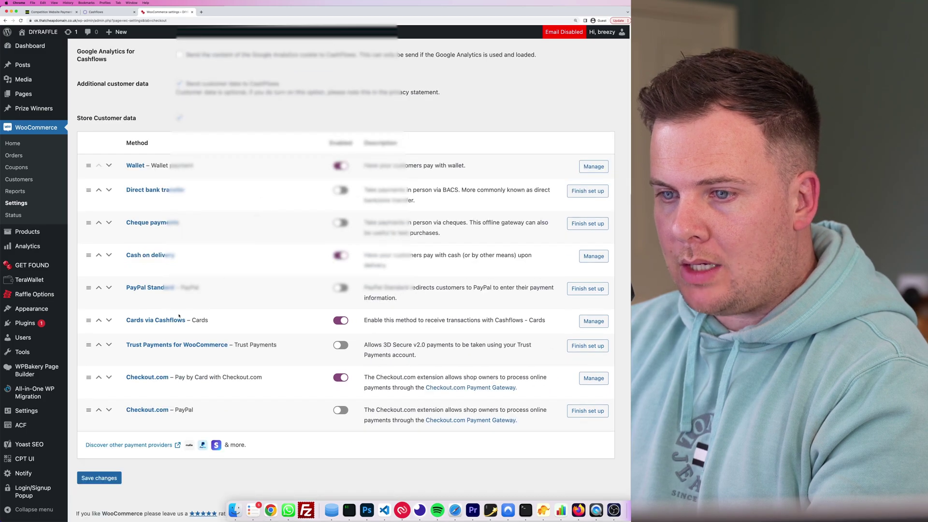
click(138, 321)
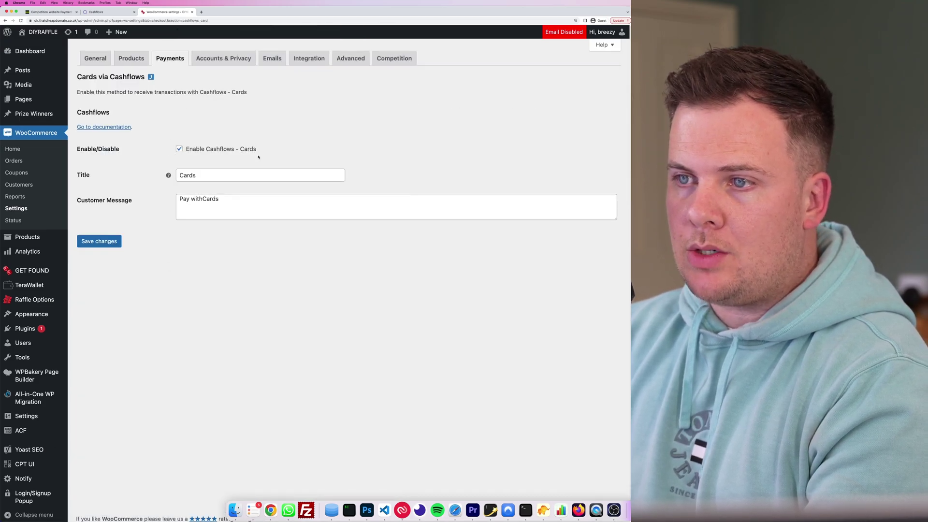
double_click(206, 176)
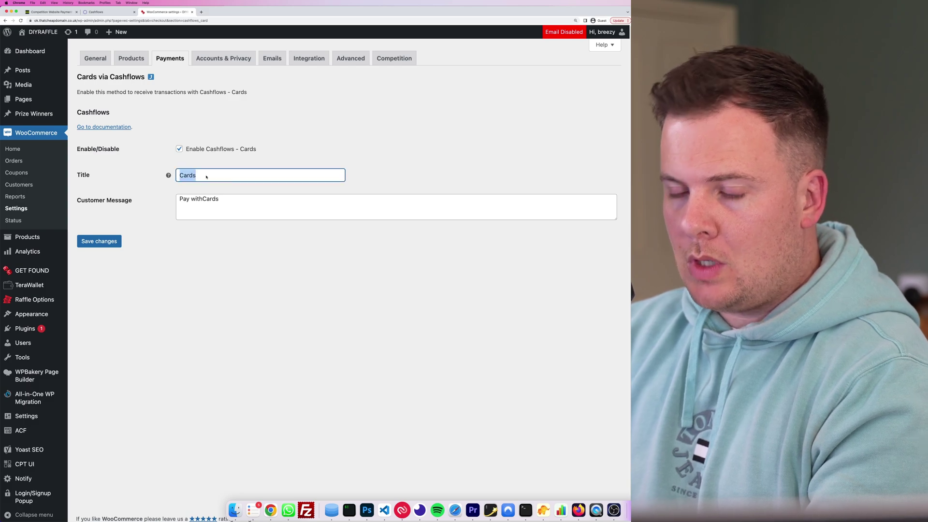
click(206, 177)
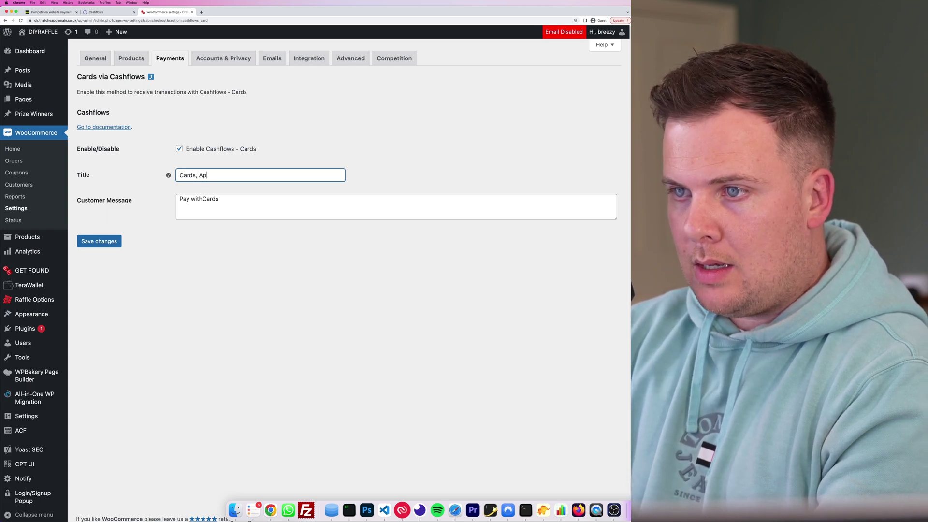
text(, Apple P)
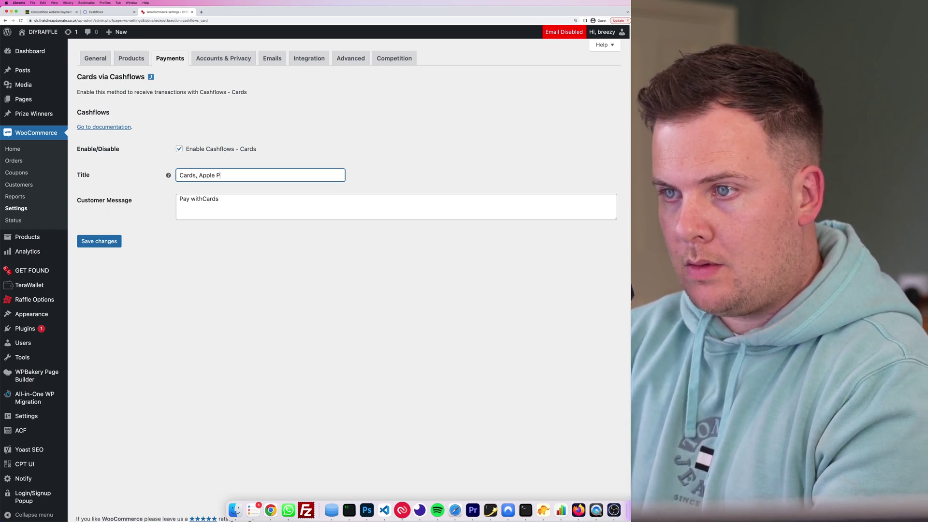
text(ay & Goog)
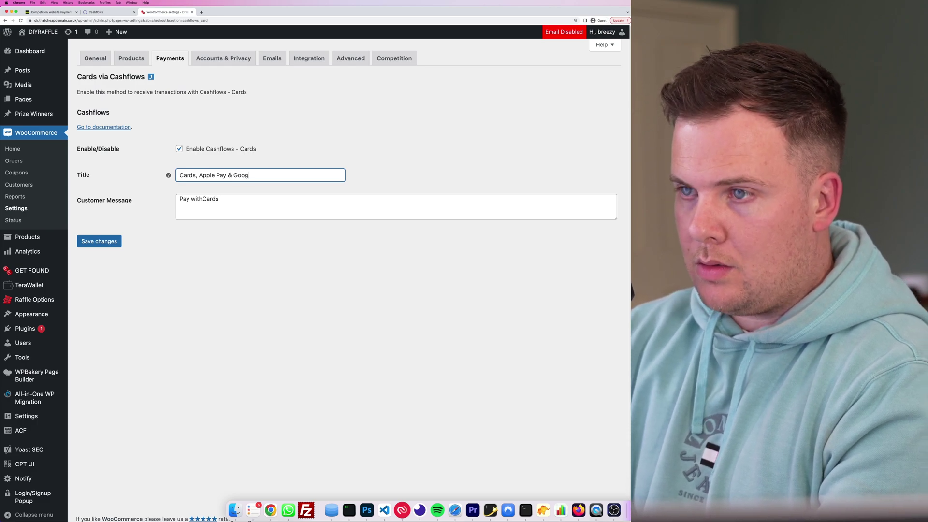
text(le Pay)
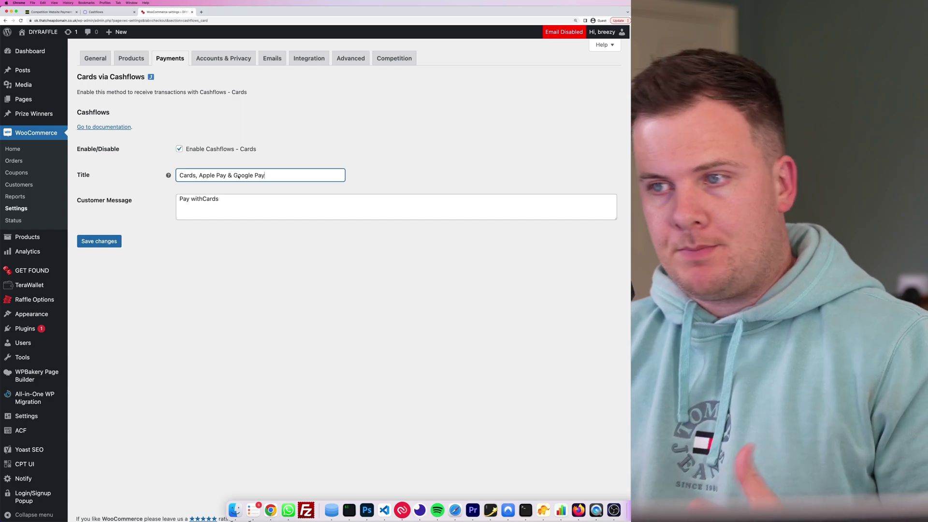
- Replace 'Cards' in the customer message with the full new title and save
click(198, 200)
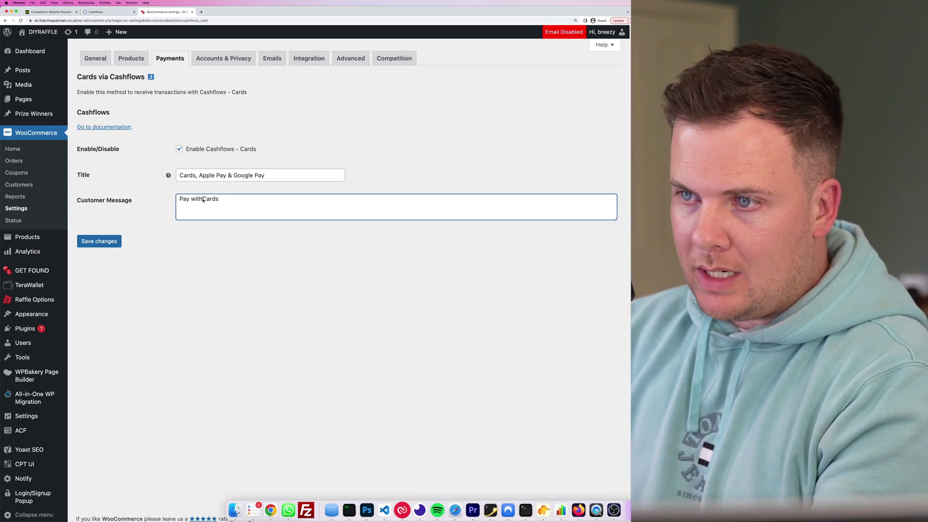
click(213, 176)
triple_click(212, 176)
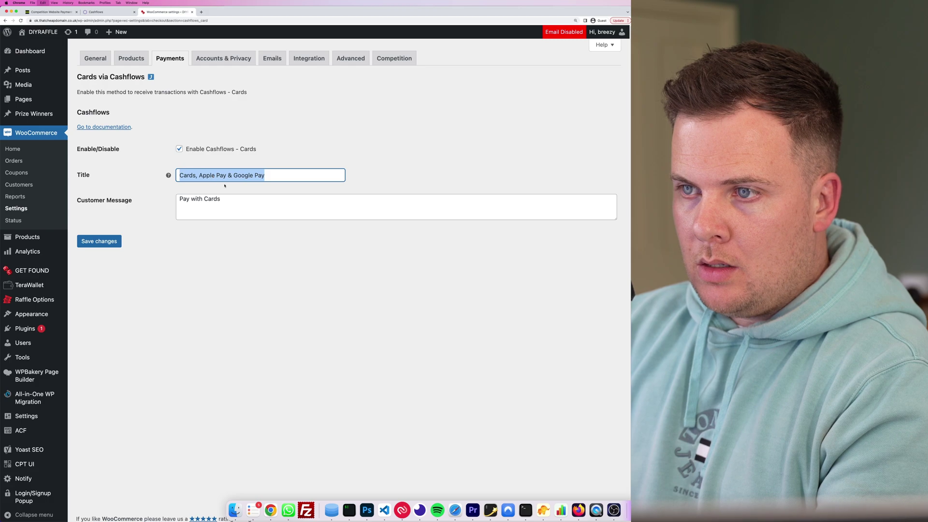
click(213, 198)
double_click(215, 198)
key(super+v)
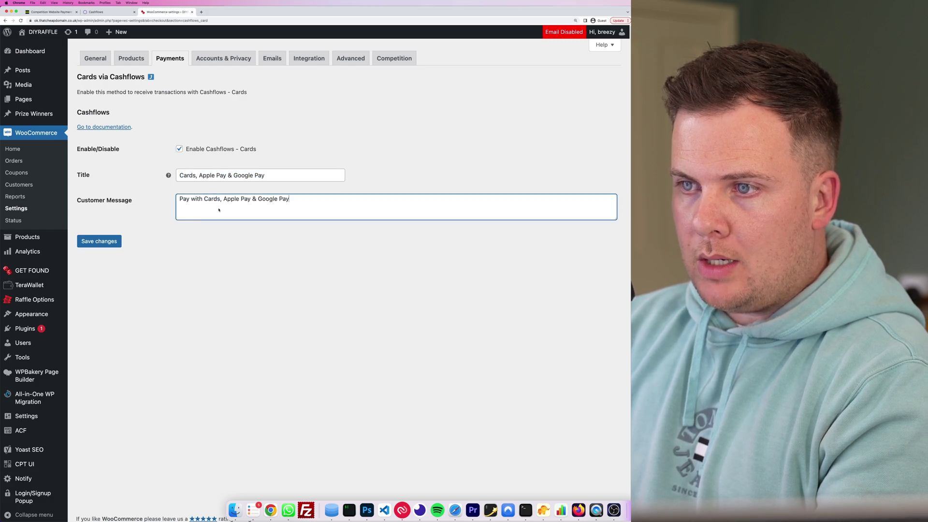
click(120, 240)
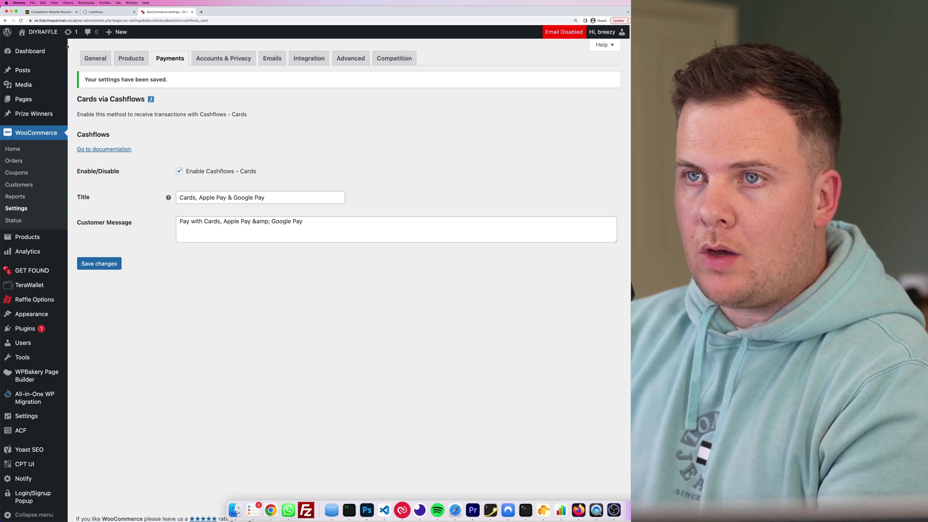
- Go to the live store's home page and scroll to the iPhone 13 Pro MAX competition
mouse_move(43, 31)
click(34, 48)
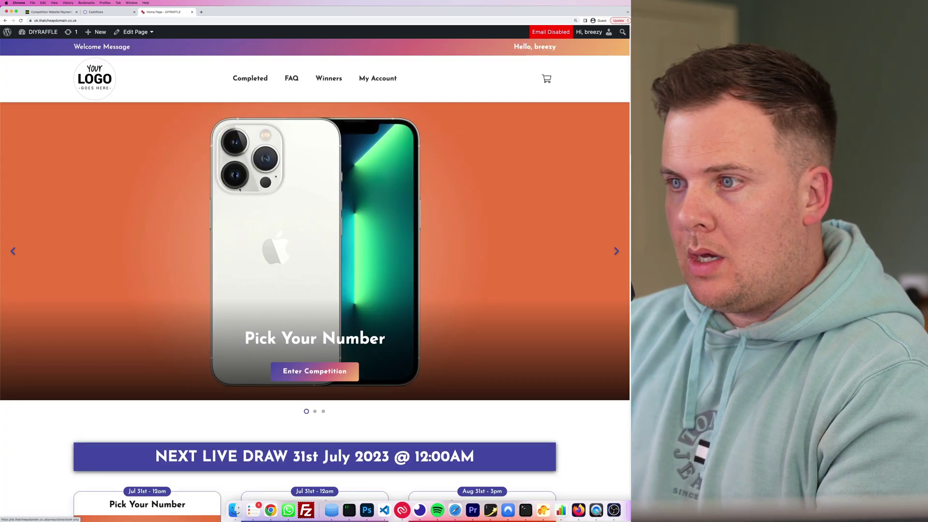
scroll(240, 189, down, 10)
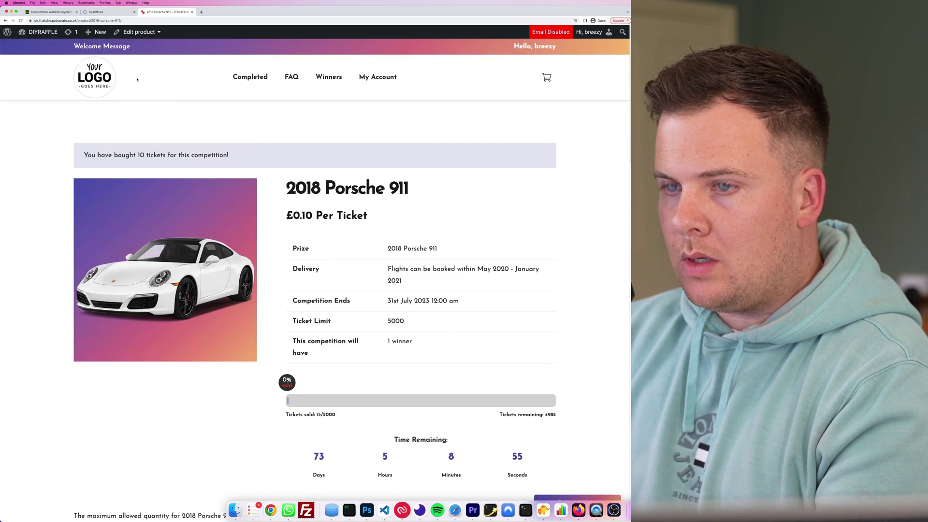
click(121, 96)
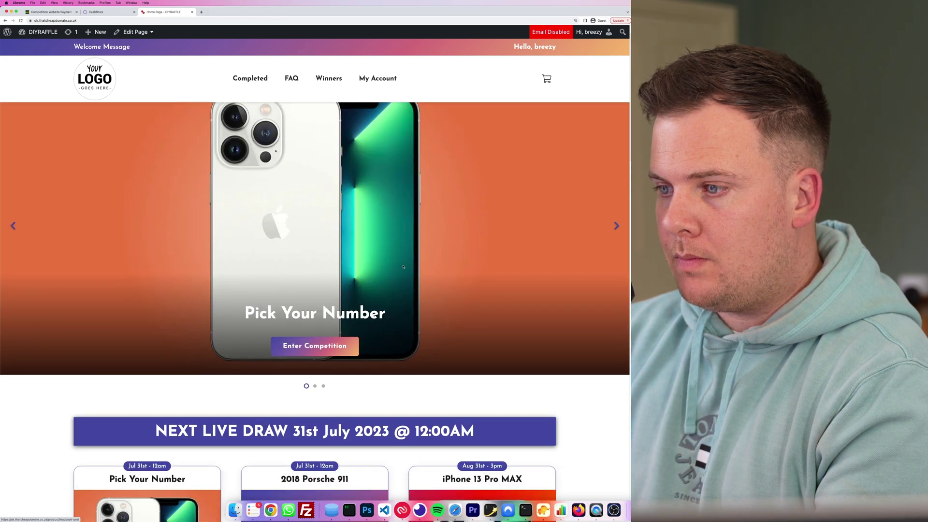
scroll(465, 355, down, 3)
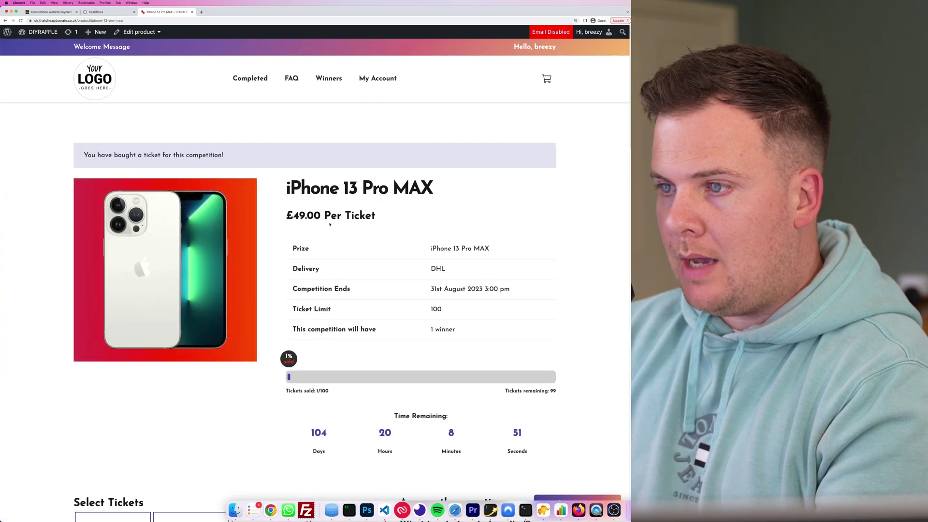
scroll(282, 199, down, 5)
scroll(299, 189, down, 2)
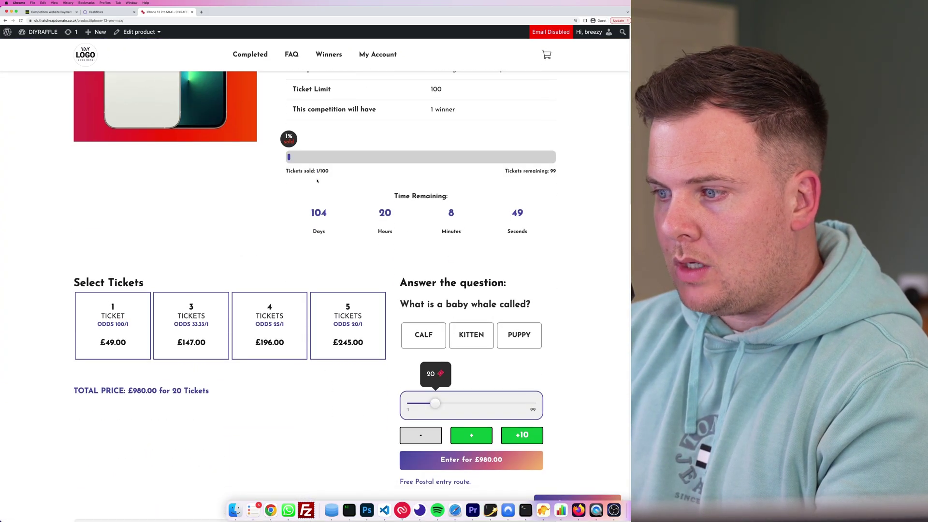
- Set the ticket count to 15, answer CALF, and add them to the basket for £735.00
click(193, 256)
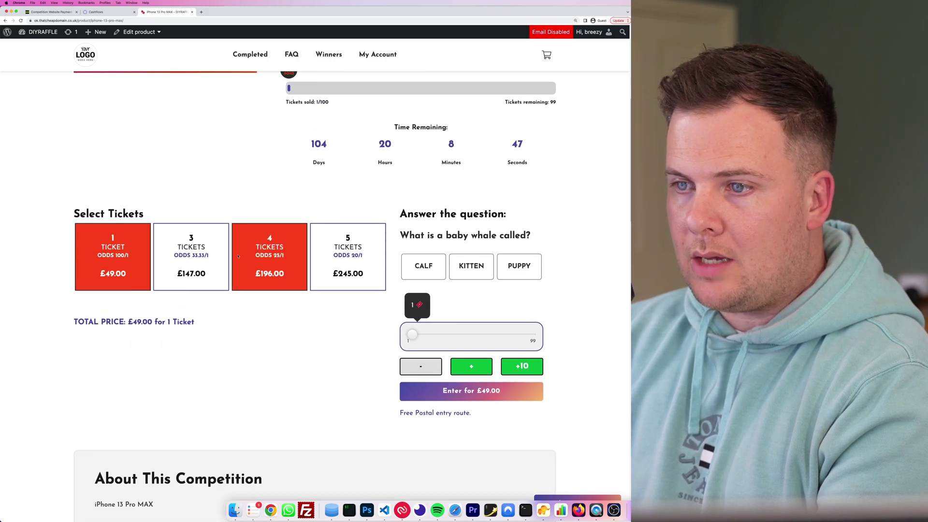
click(271, 253)
click(336, 248)
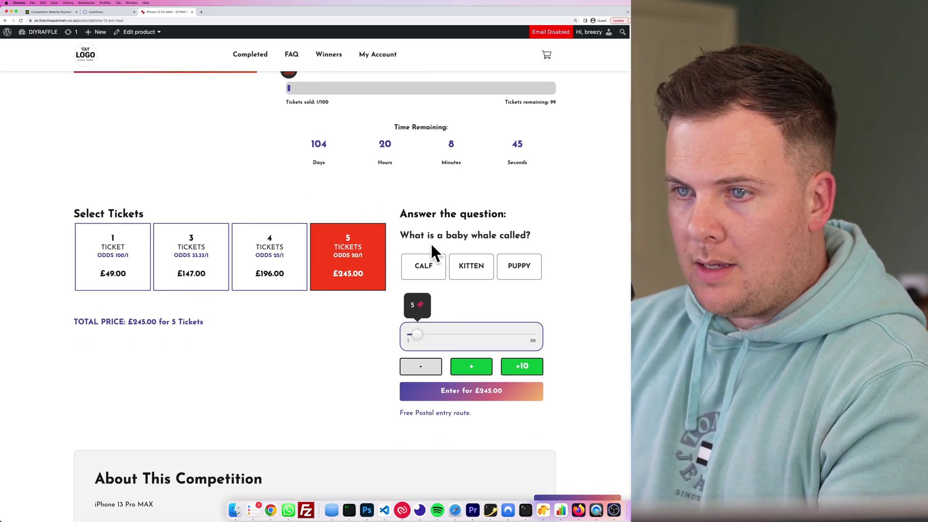
drag(422, 338, 448, 336)
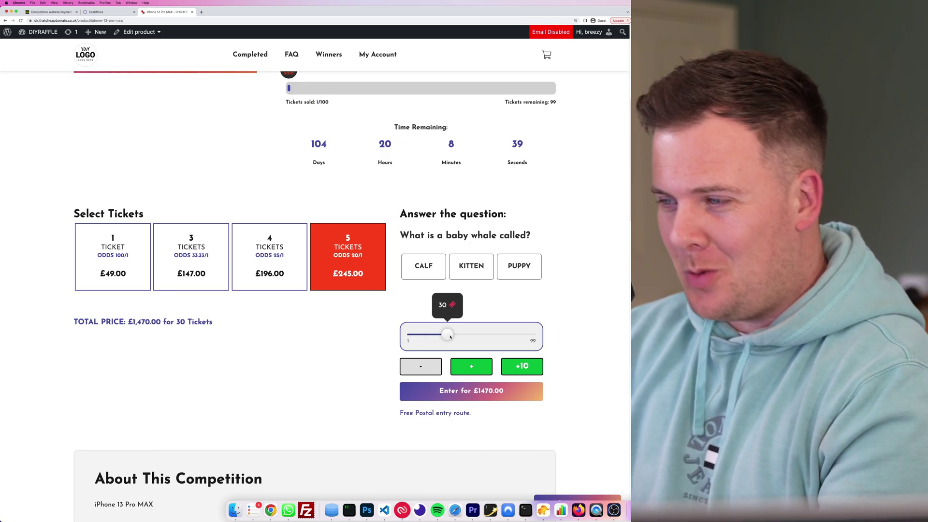
click(438, 369)
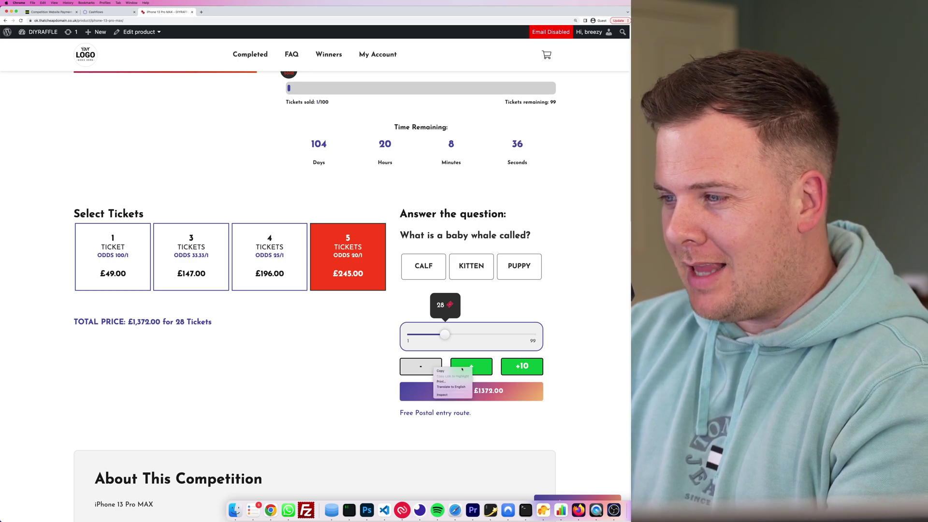
click(485, 366)
click(485, 366)
click(485, 366)
click(516, 367)
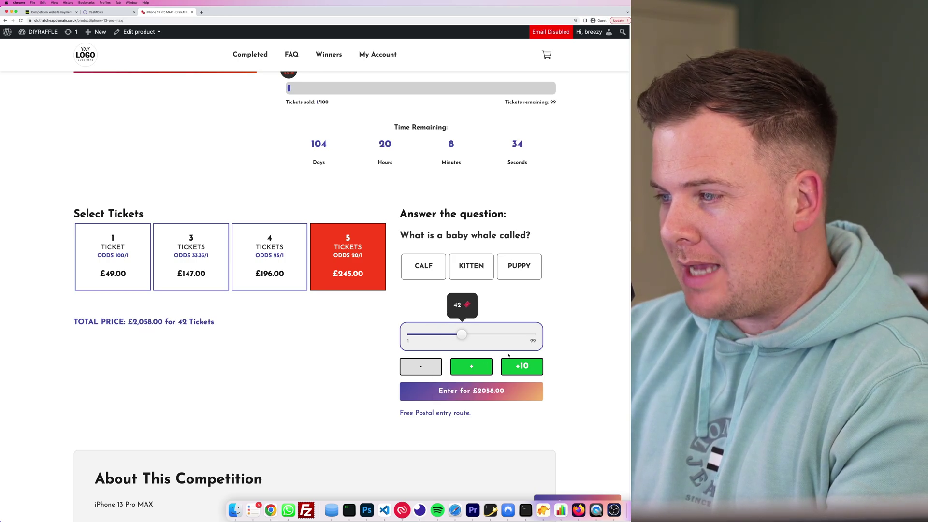
drag(463, 336, 428, 337)
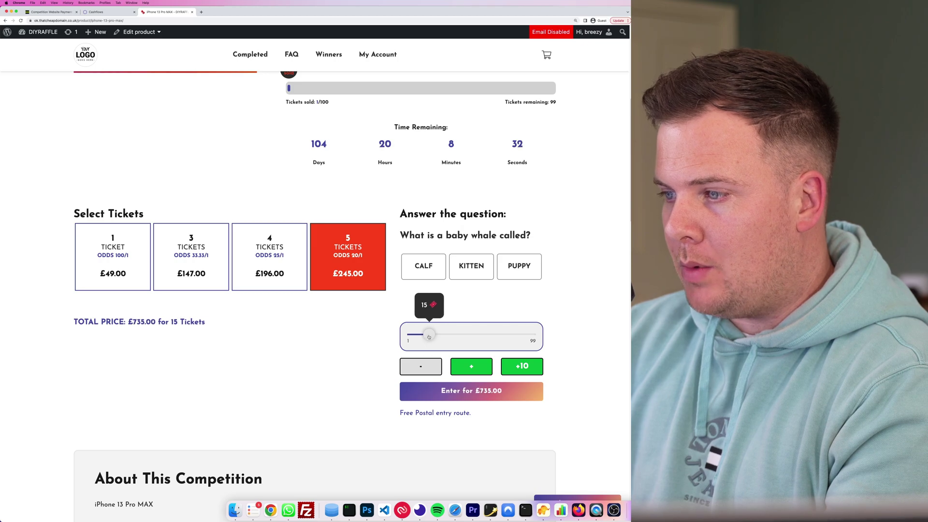
click(419, 263)
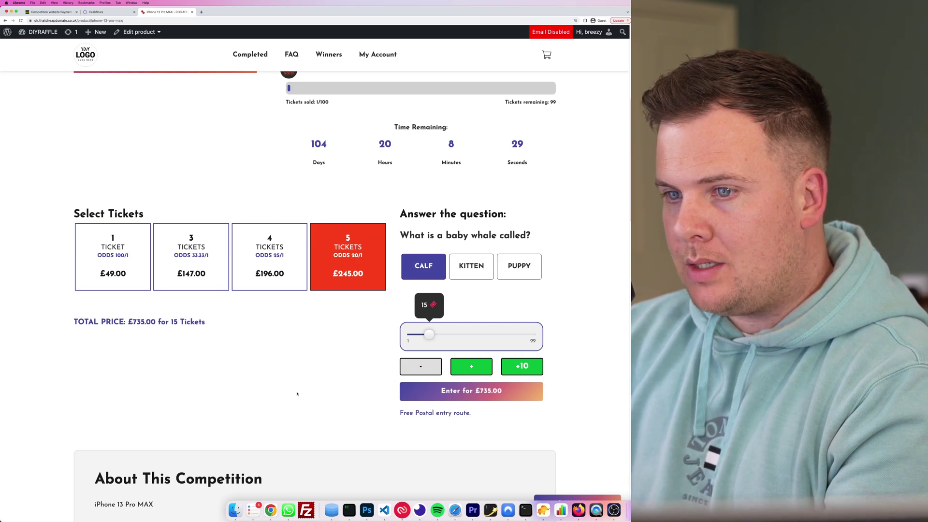
click(471, 390)
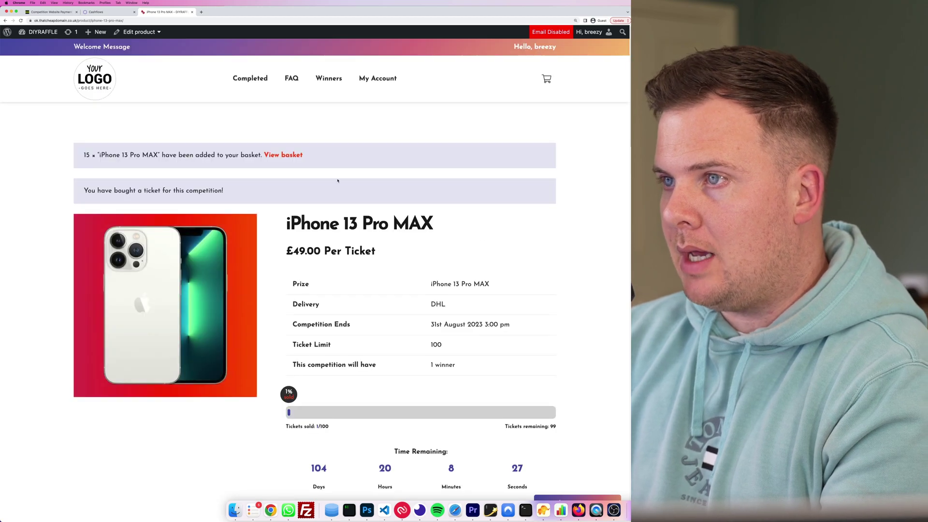
- Go from the basket to checkout, tick the over-18 terms box, and place the order
click(283, 155)
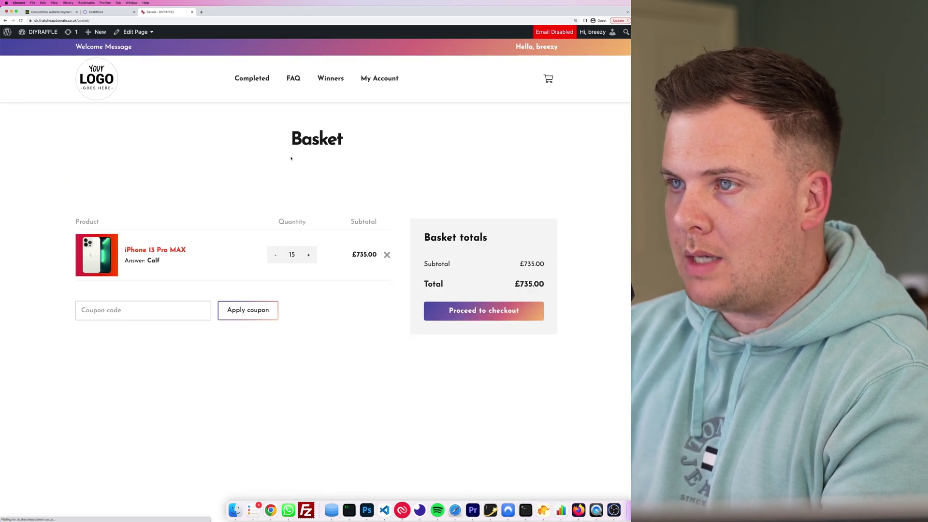
click(467, 305)
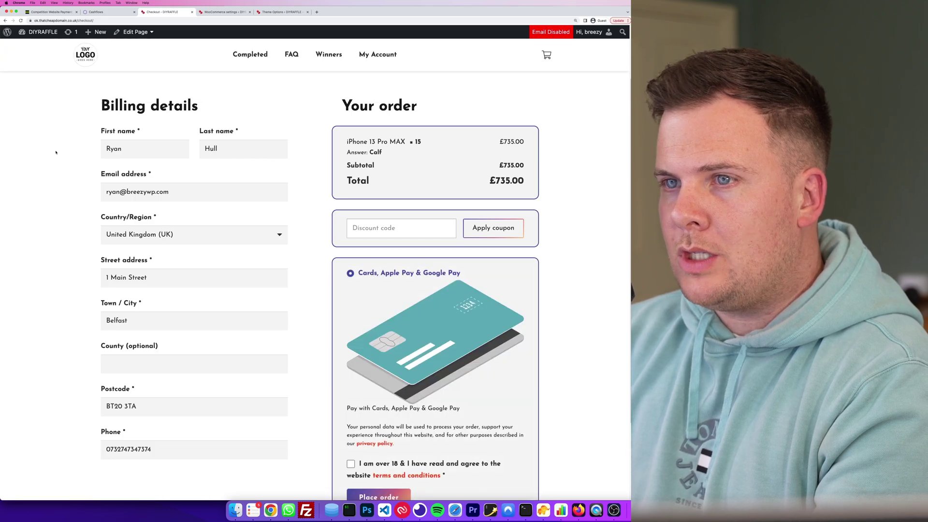
scroll(439, 304, down, 1)
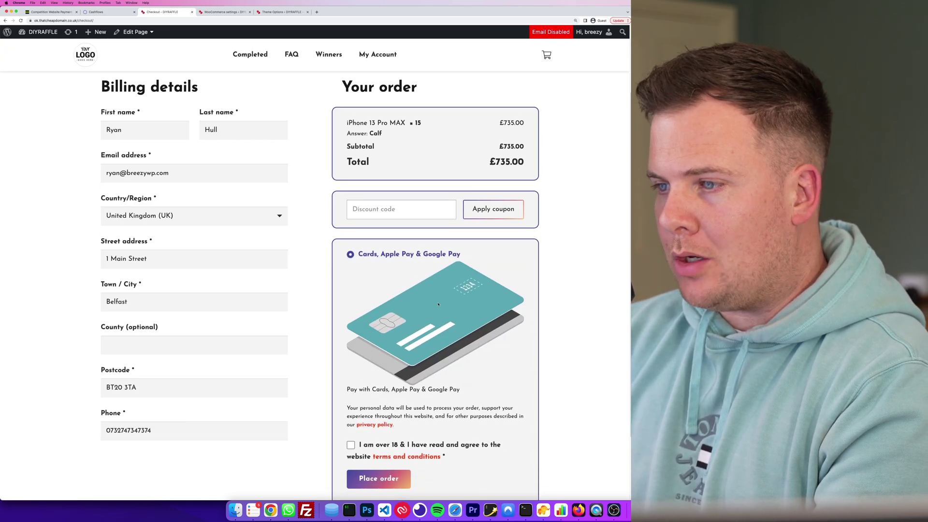
scroll(438, 304, down, 1)
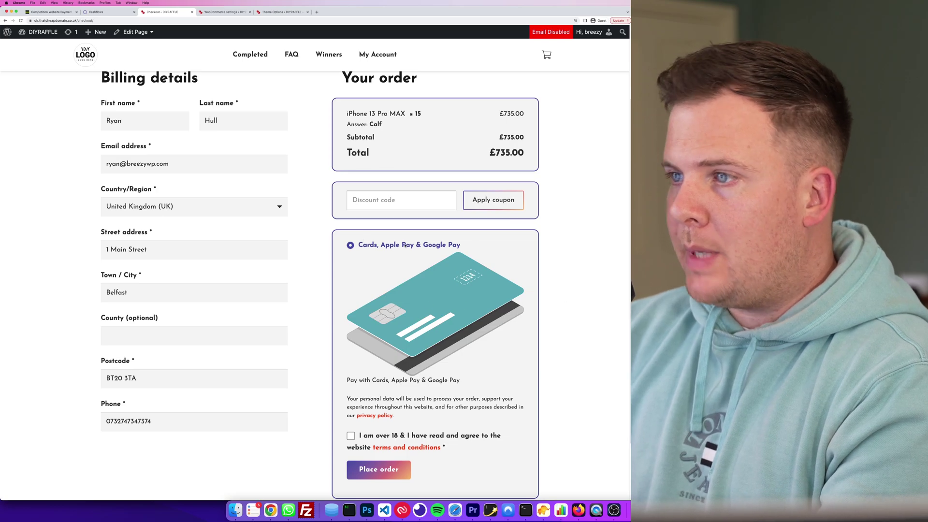
scroll(309, 256, down, 3)
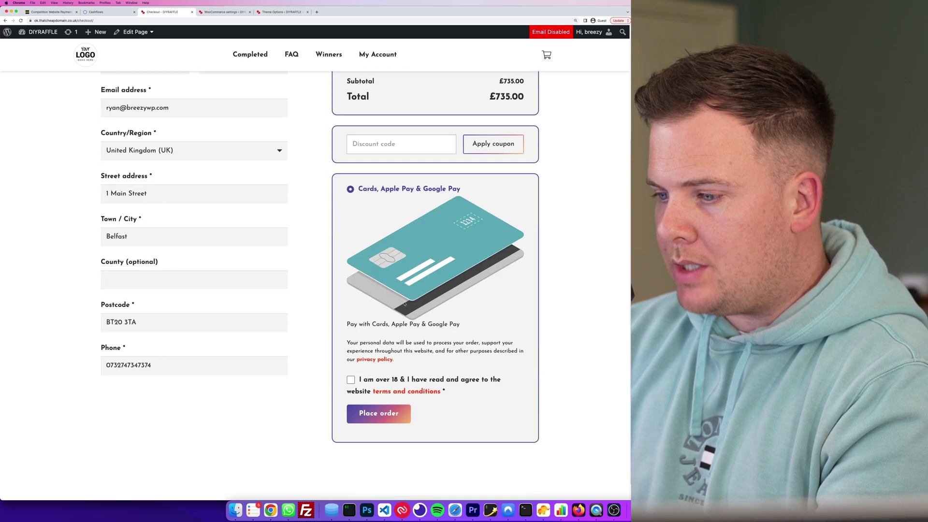
click(351, 380)
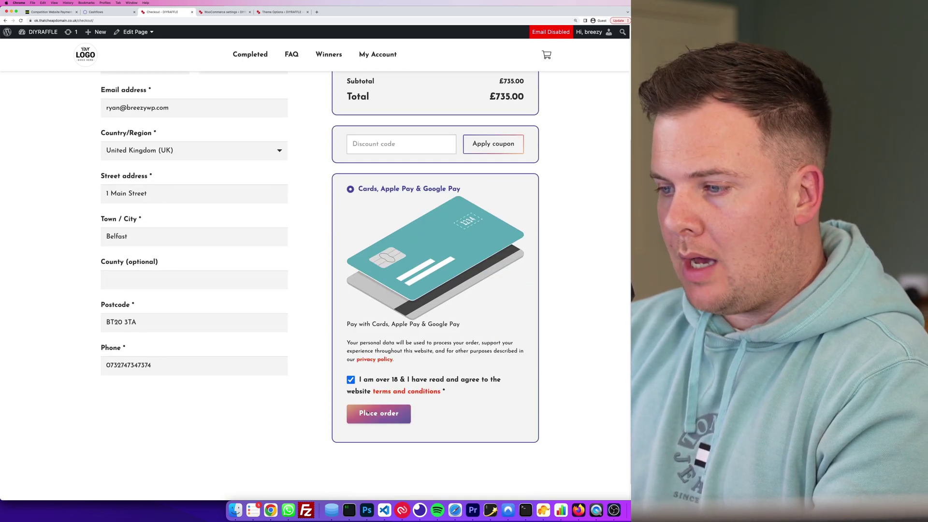
click(388, 415)
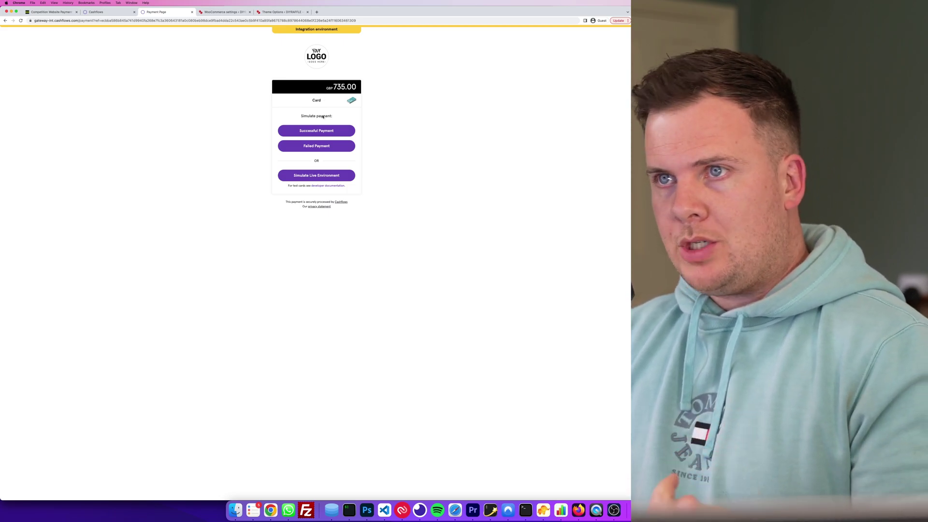
- Finish the GBP 735.00 test payment with the Successful Payment simulation option
click(316, 175)
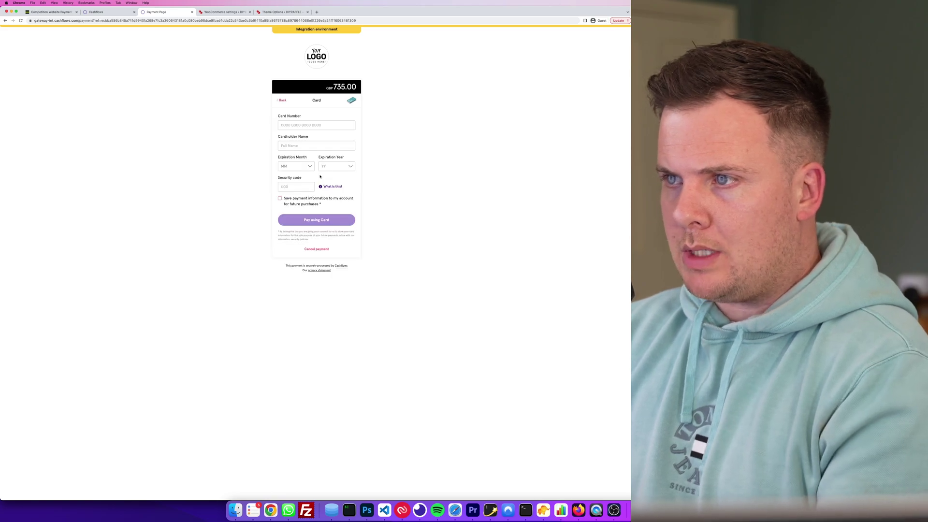
click(305, 127)
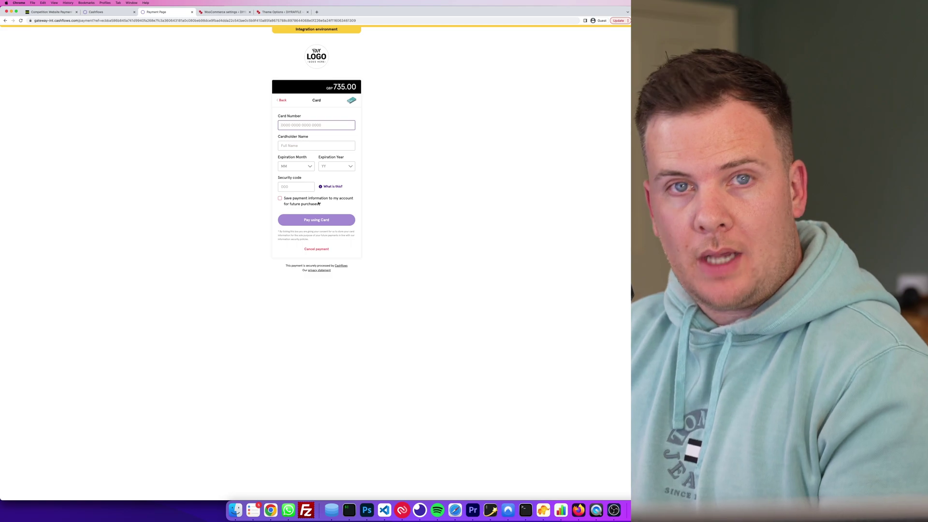
click(282, 100)
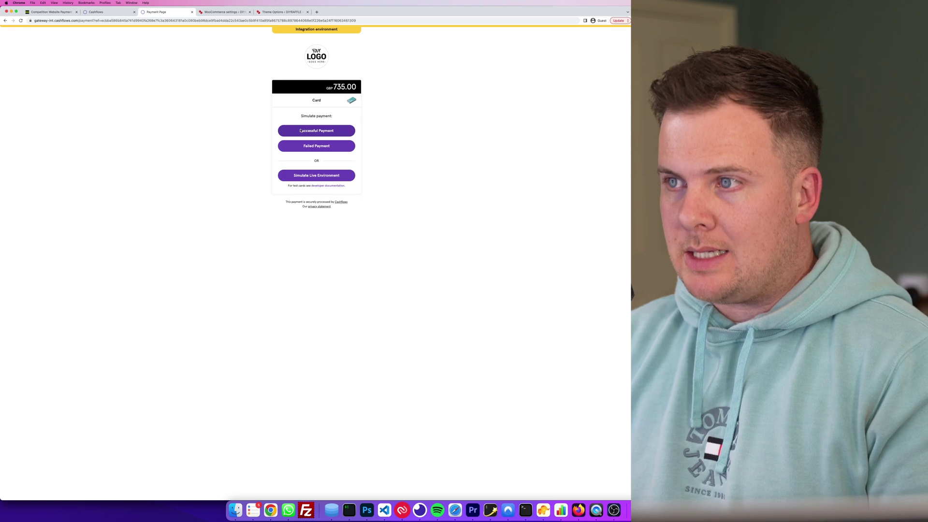
click(338, 130)
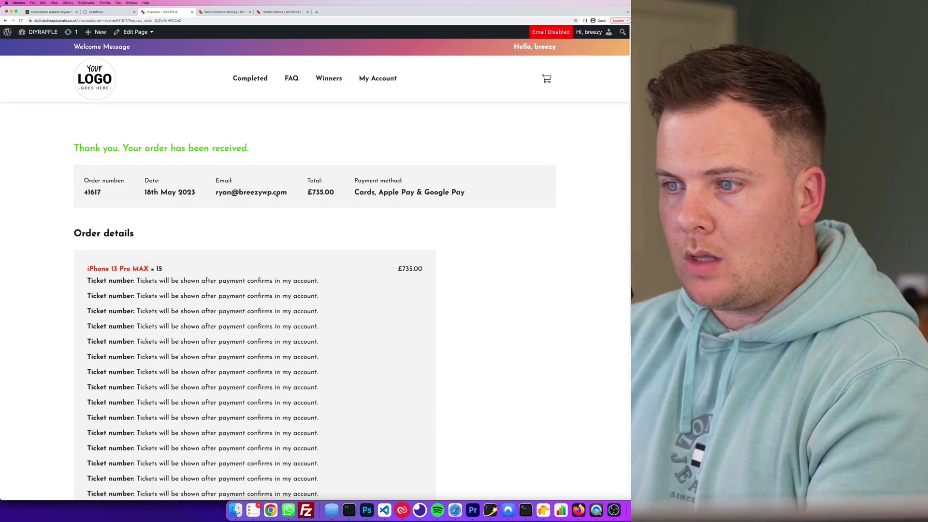
- Inspect the ticket placeholder lines on the order-received page
scroll(271, 214, down, 5)
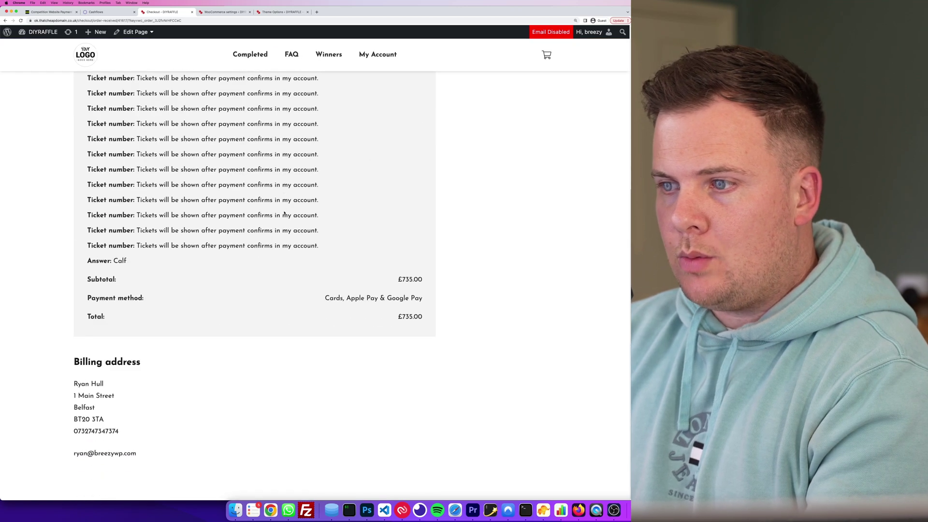
scroll(284, 214, up, 5)
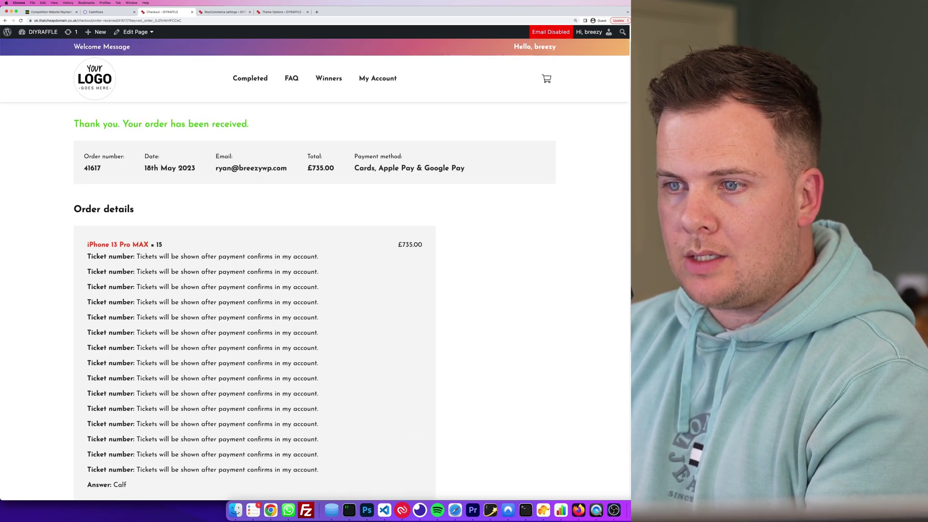
drag(137, 256, 127, 484)
click(318, 257)
click(232, 256)
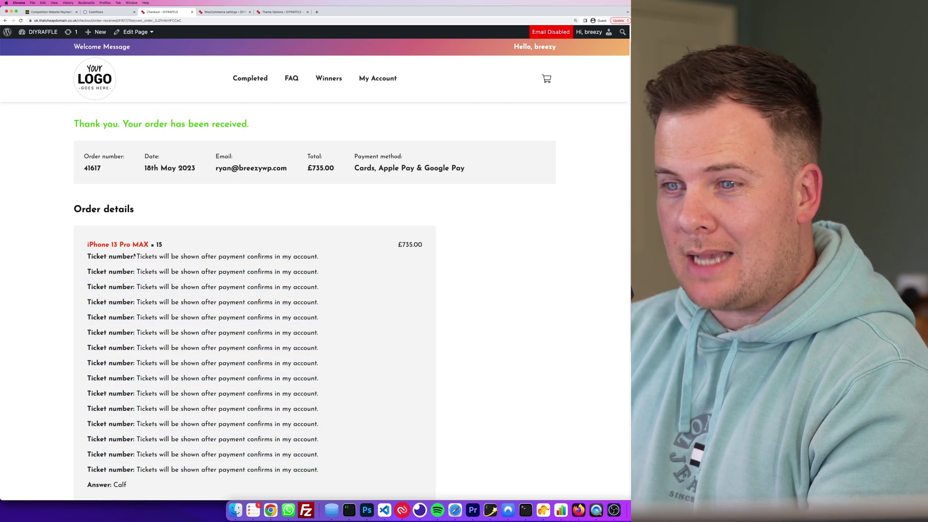
drag(135, 256, 201, 256)
click(241, 251)
- Reload the order-received page and review the 15 assigned ticket numbers, 1 through 87
key(super+r)
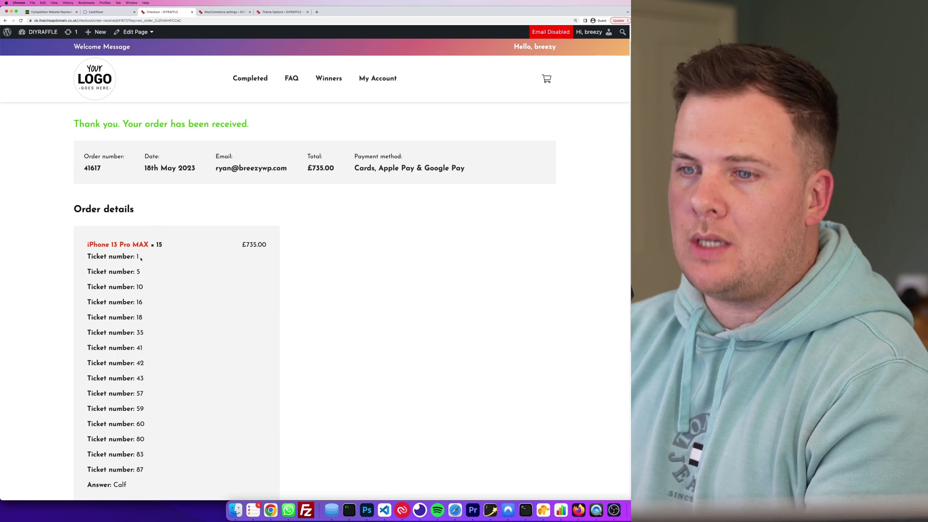
drag(87, 256, 130, 202)
click(155, 276)
scroll(156, 279, down, 3)
scroll(156, 279, down, 1)
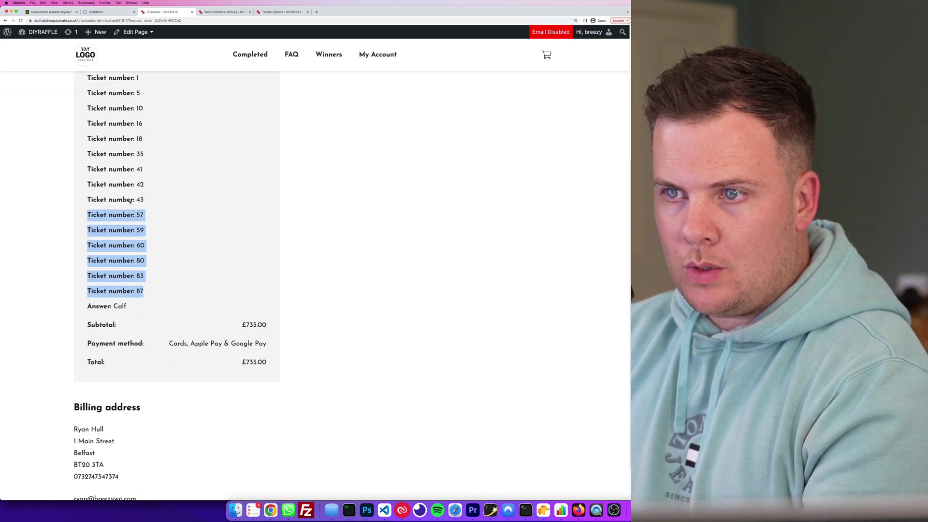
click(157, 265)
drag(149, 286, 161, 201)
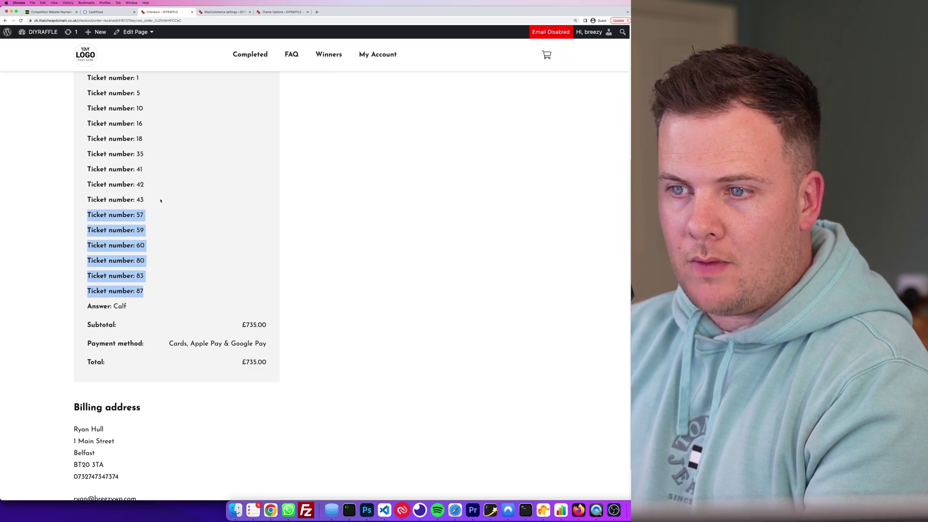
scroll(395, 198, down, 2)
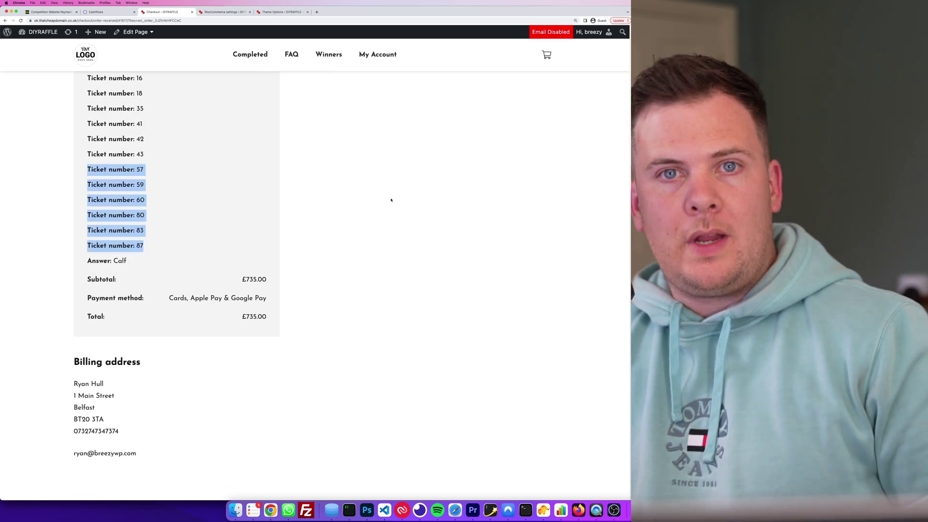